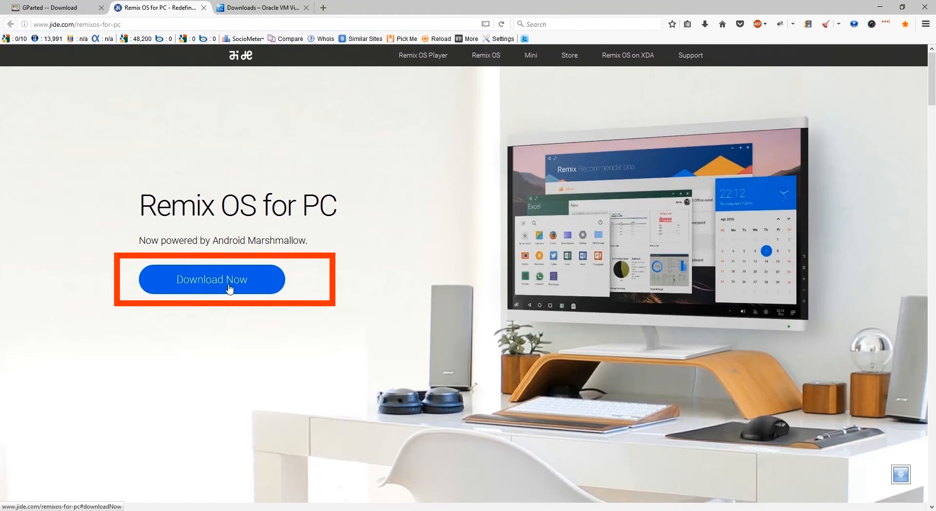
Step: Download the 64-bit Remix OS for PC torrent and locate the Remix OS ISO in its release folder
left_click(226, 285)
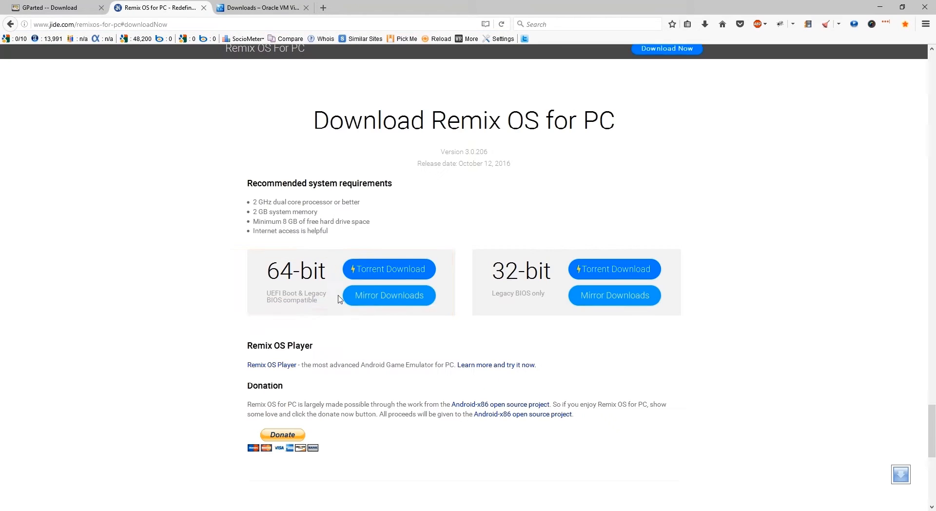
left_click(379, 271)
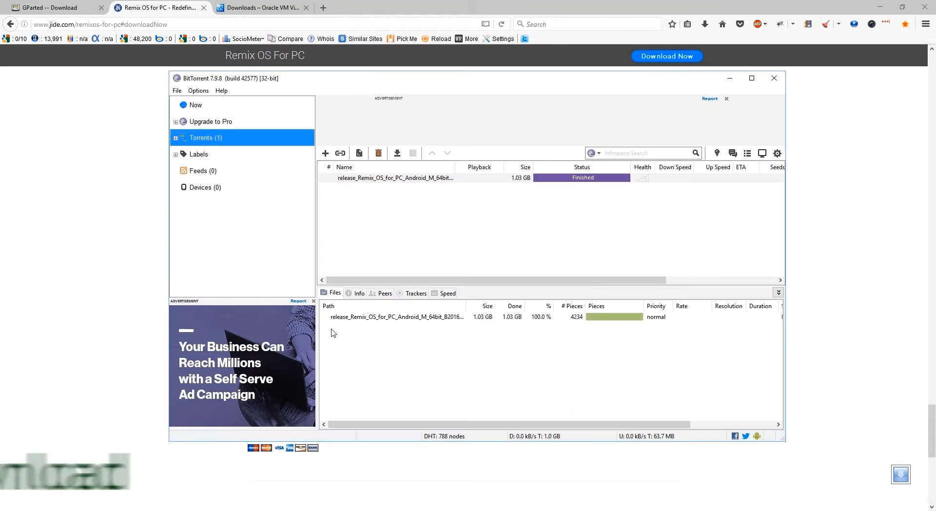
left_click(367, 180)
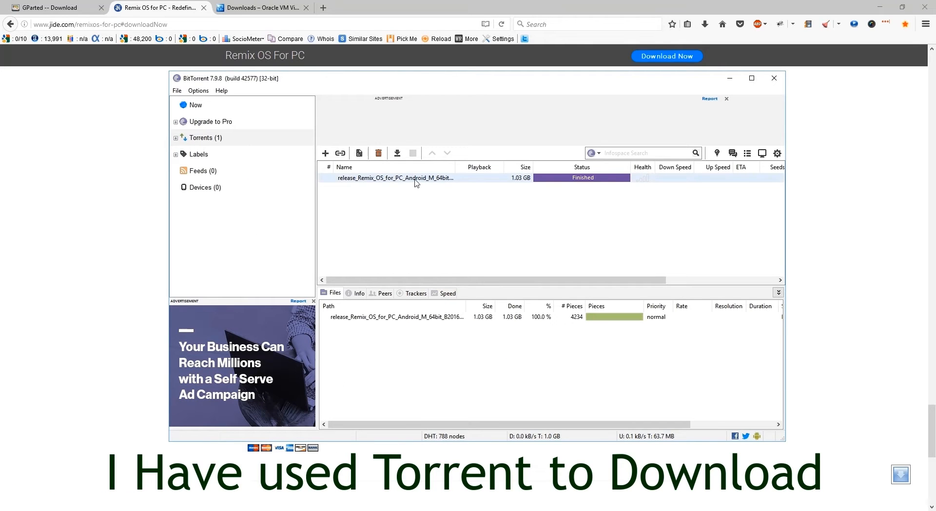
key("alt+Tab")
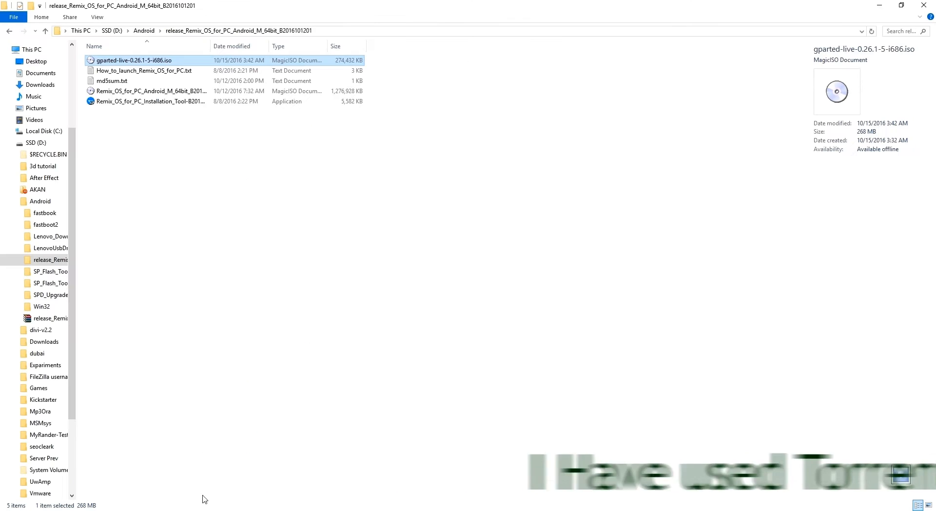
left_click(164, 93)
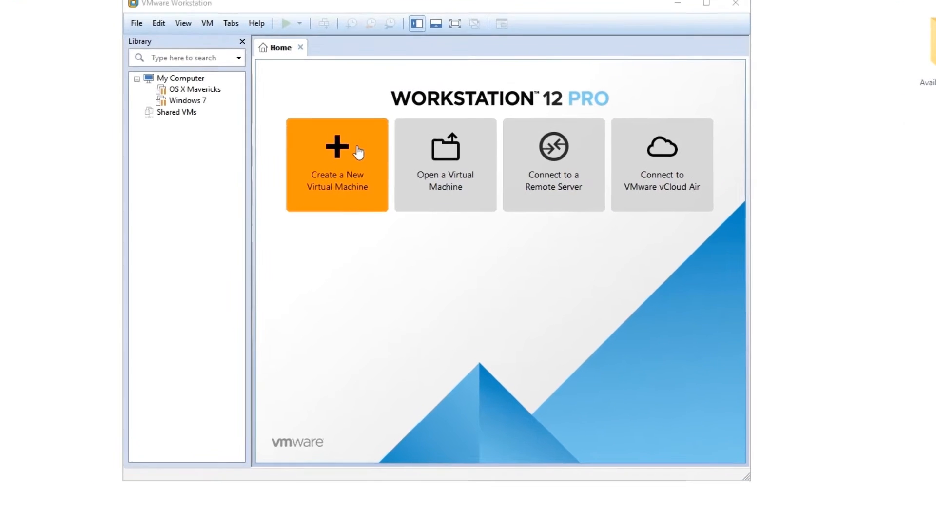
Step: Switch to VMware Workstation and start a new Custom (advanced) virtual machine with Workstation 12.0 hardware compatibility
left_click(371, 182)
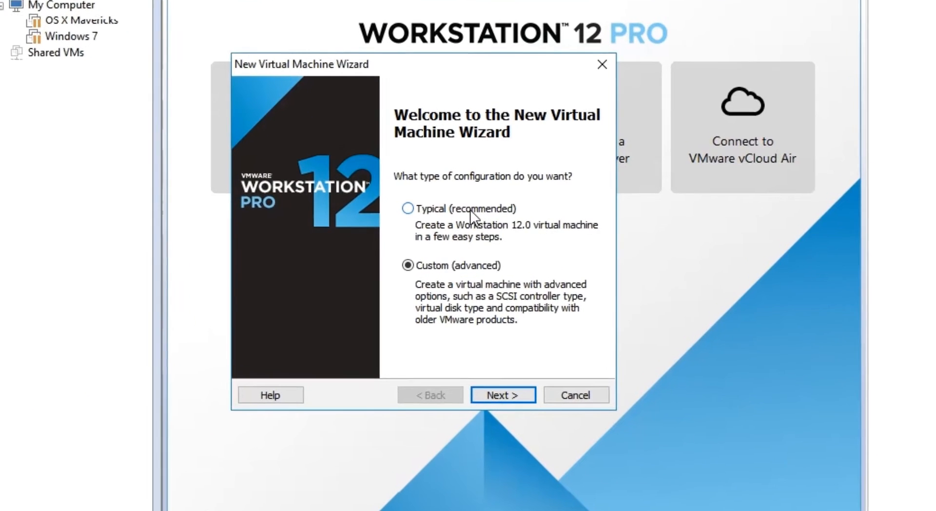
left_click(521, 378)
left_click(417, 146)
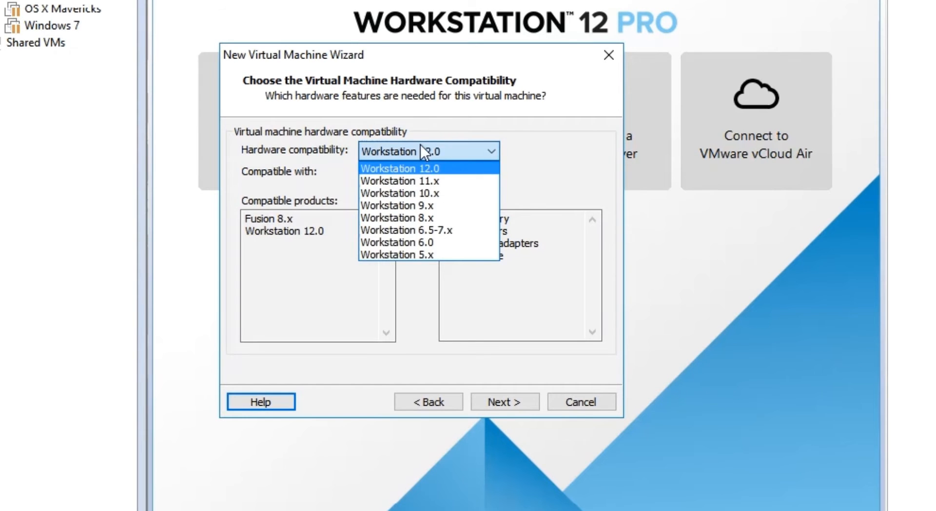
left_click(439, 147)
left_click(523, 405)
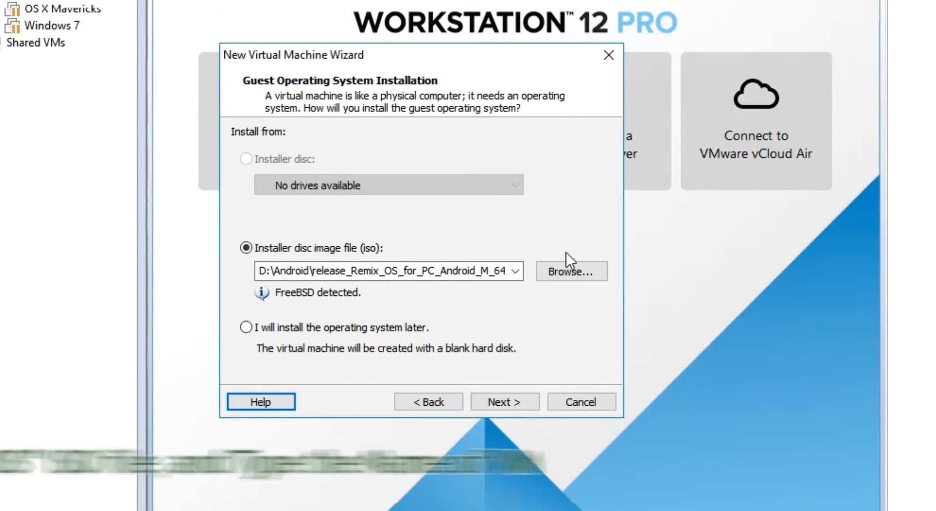
Step: Use the Remix_OS_for_PC_Android_M_64bit ISO as the installer disc image for the guest operating system
left_click(565, 278)
left_click(470, 198)
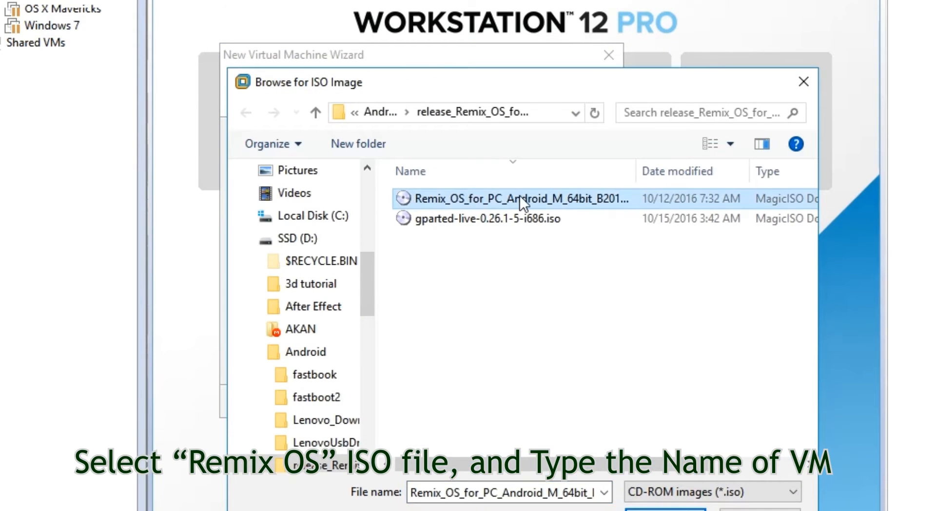
left_click(665, 509)
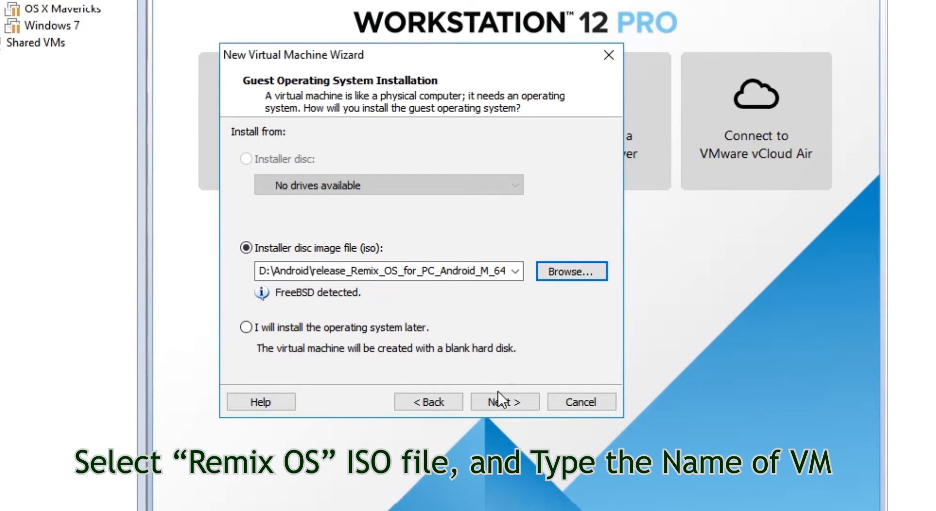
left_click(493, 410)
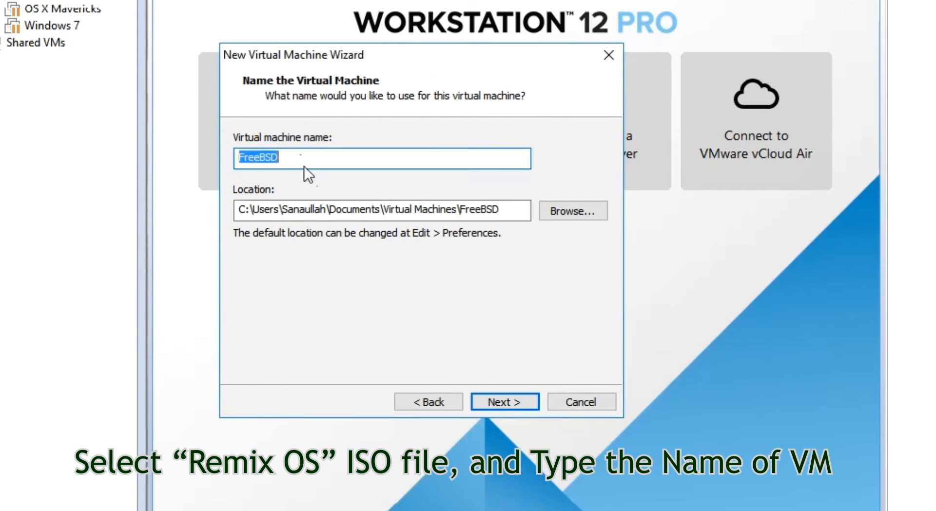
Step: Name the virtual machine Remix OS and choose the Vmware folder on SSD (D:) as its location
type("Remix OS")
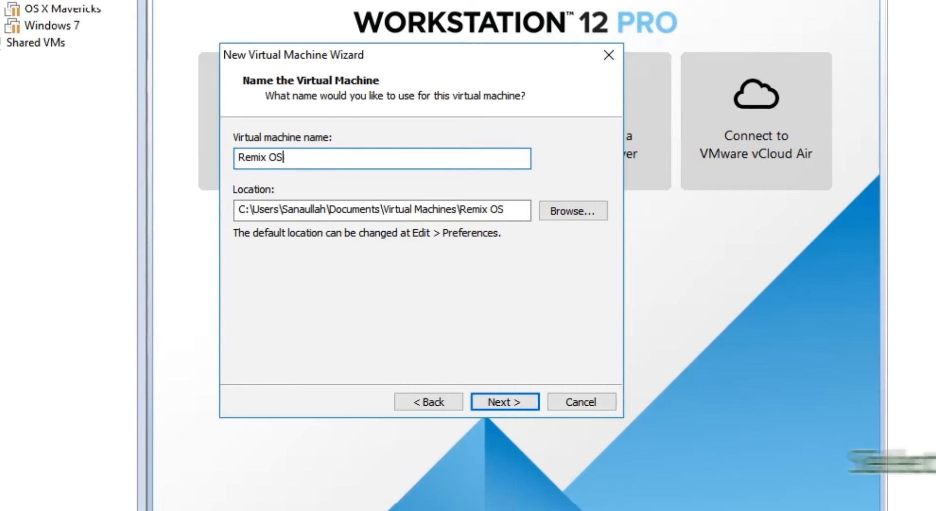
left_click(578, 218)
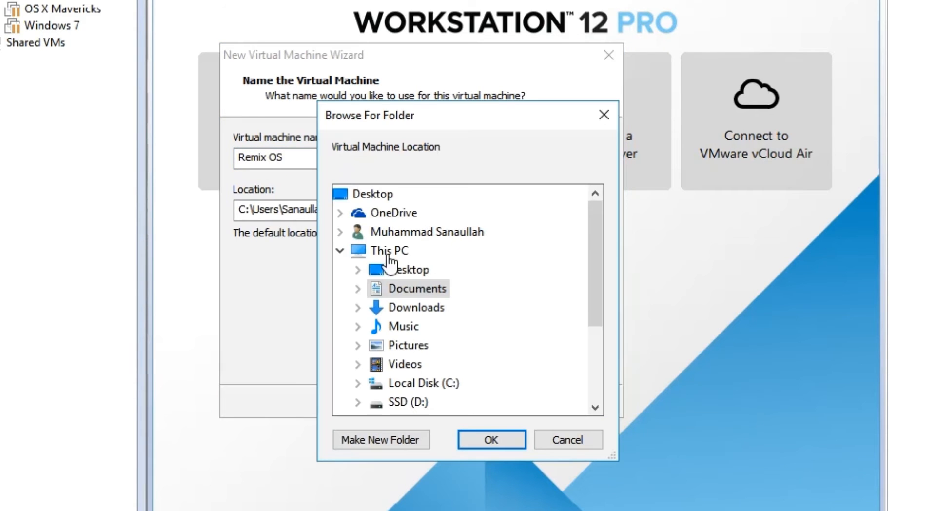
left_click(339, 251)
left_click(340, 270)
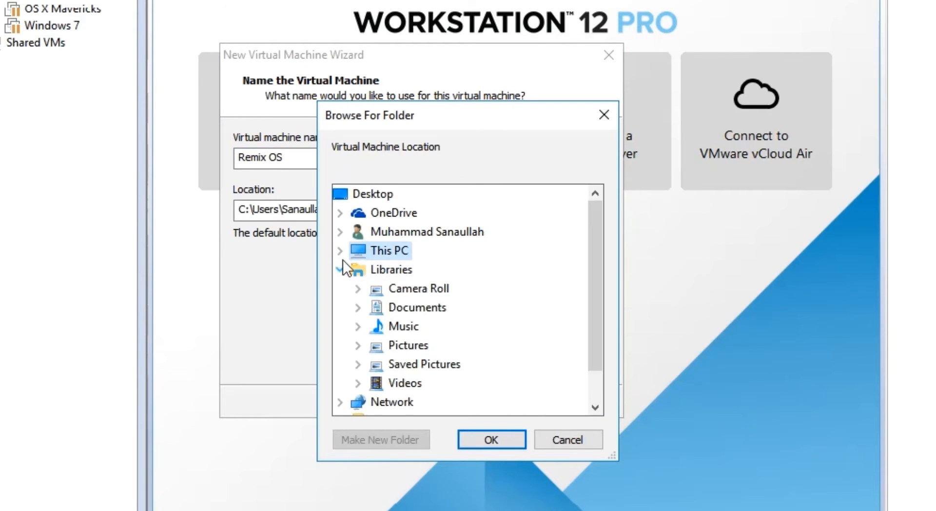
left_click(340, 250)
scroll(351, 292, "down", 3)
scroll(355, 271, "up", 1)
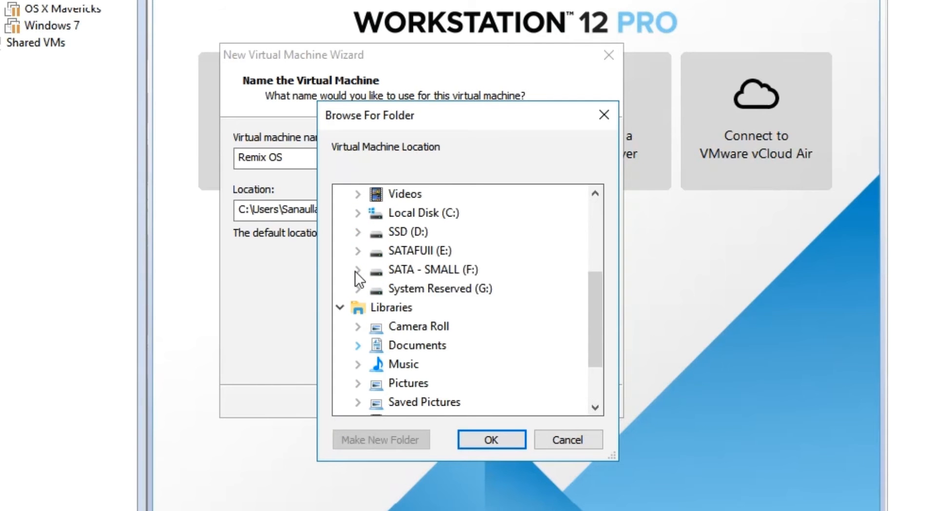
left_click(416, 236)
scroll(422, 344, "down", 7)
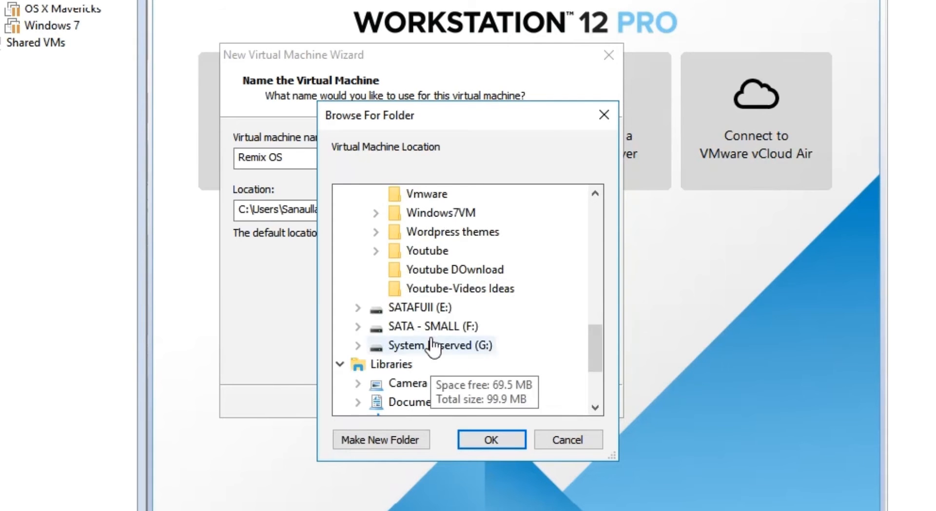
left_click(488, 439)
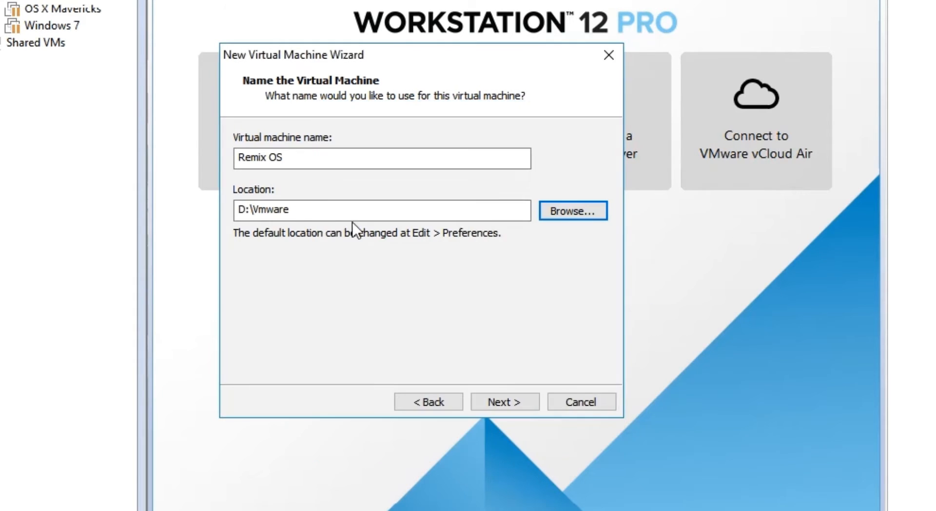
Step: Extend the virtual machine's location path with a RemixOs subfolder, giving D:\Vmware\RemixOs
left_click(379, 208)
type("\\RemixOs")
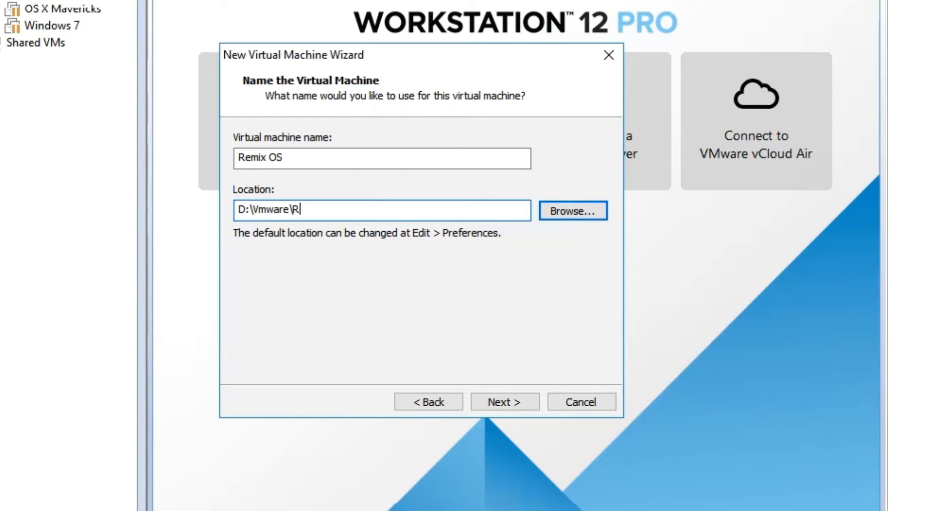
left_click(516, 403)
Step: Configure the number of processors and cores per processor for the virtual machine
left_click(406, 151)
left_click(425, 160)
left_click(423, 175)
left_click(425, 205)
left_click(505, 402)
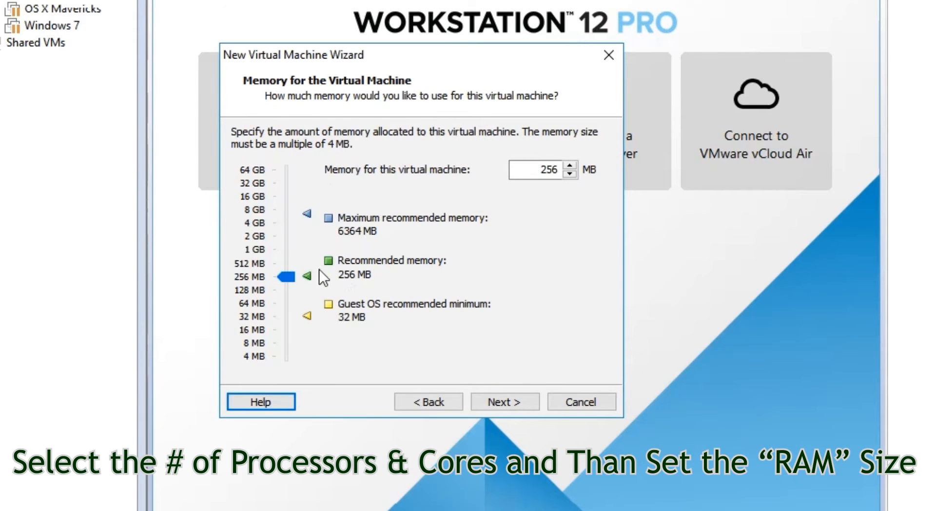
Step: Allocate 2 GB of memory to the virtual machine and select bridged networking for its connection
left_click(253, 237)
left_click(512, 401)
left_click(357, 159)
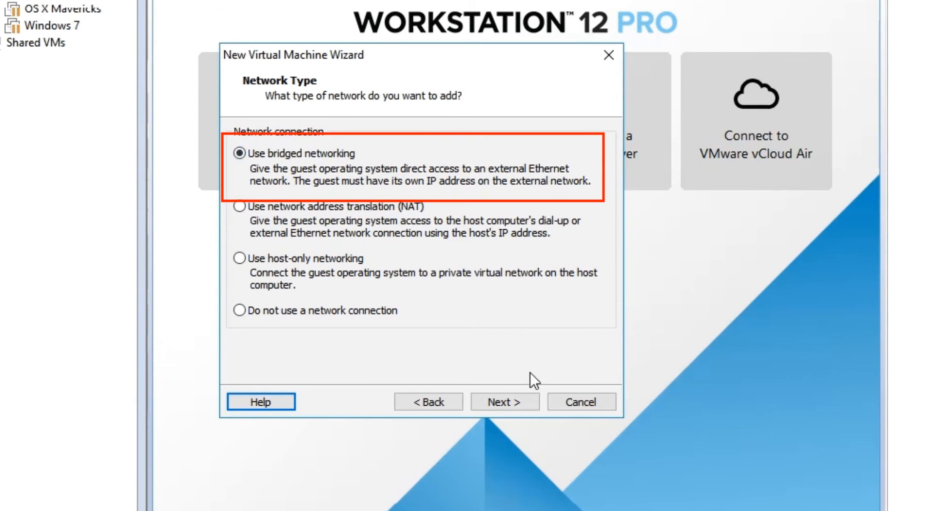
left_click(512, 401)
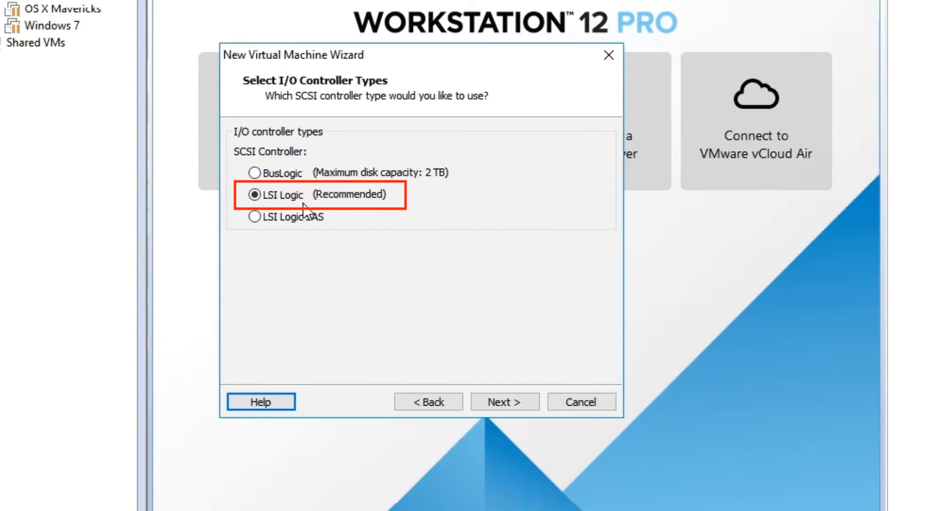
Step: Accept the LSI Logic controller and choose to create a new virtual disk of type IDE
left_click(522, 402)
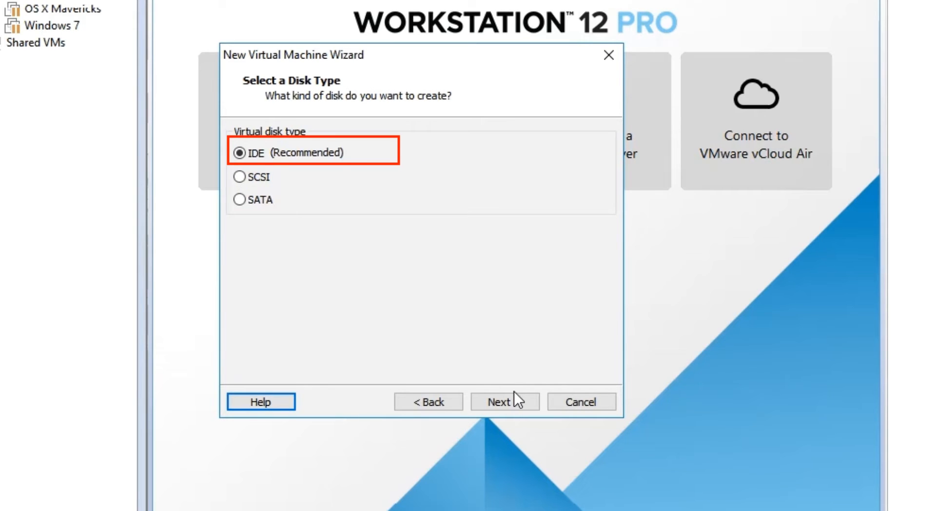
left_click(514, 394)
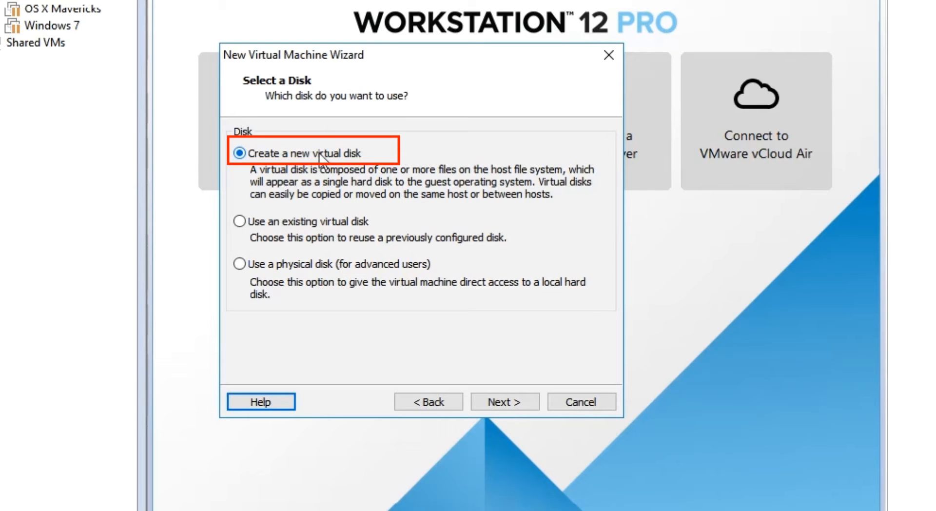
left_click(502, 403)
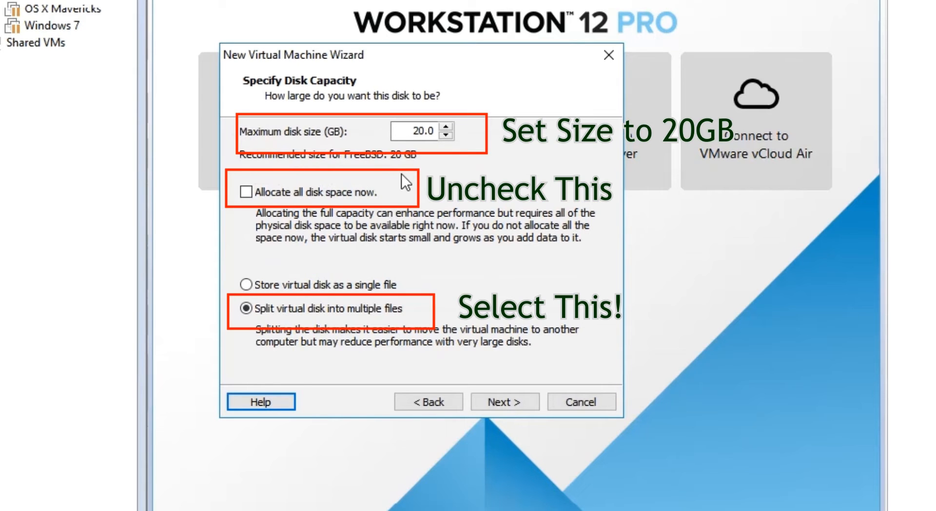
Step: Specify a maximum disk size of 20 GB and split the virtual disk into multiple files
left_click_drag(412, 132, 425, 138)
left_click(286, 311)
left_click(505, 403)
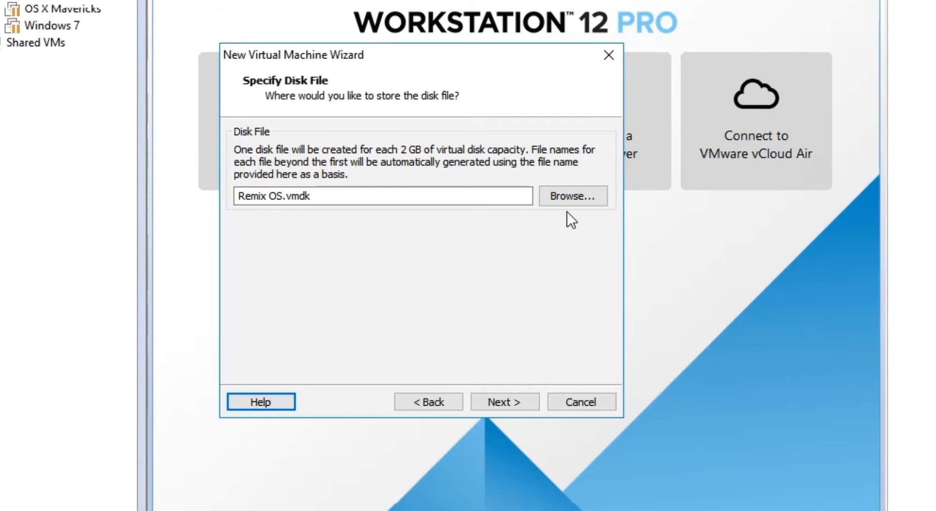
Step: Store the disk file as Remix OS.vmdk in the D:\Vmware folder
left_click(581, 196)
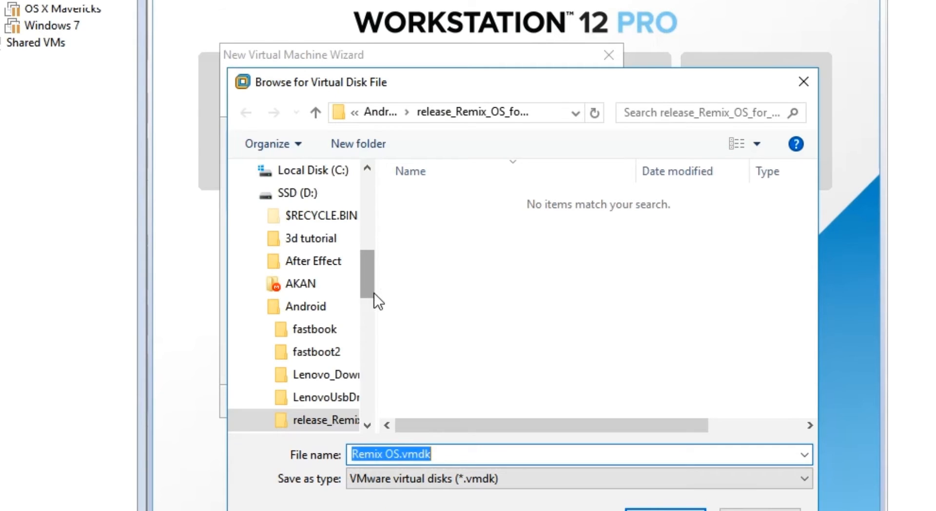
left_click(371, 338)
left_click_drag(370, 338, 381, 404)
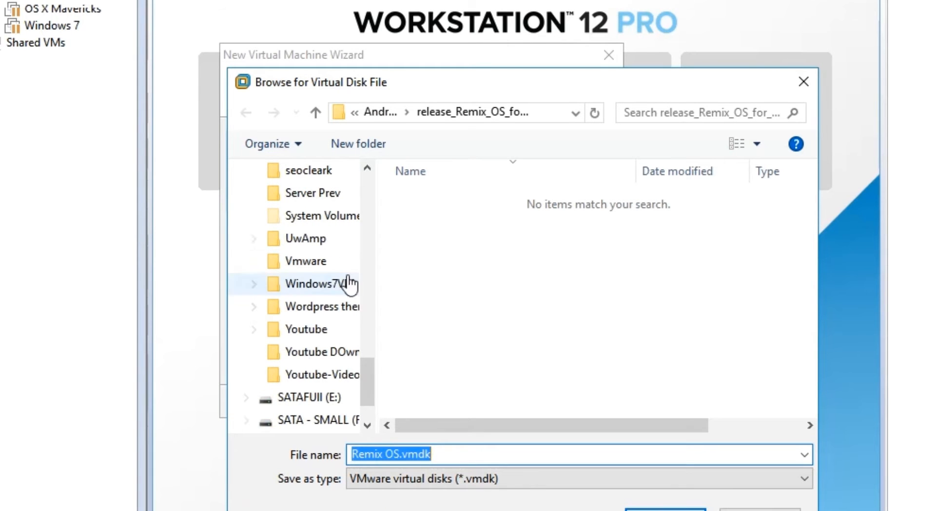
left_click(307, 262)
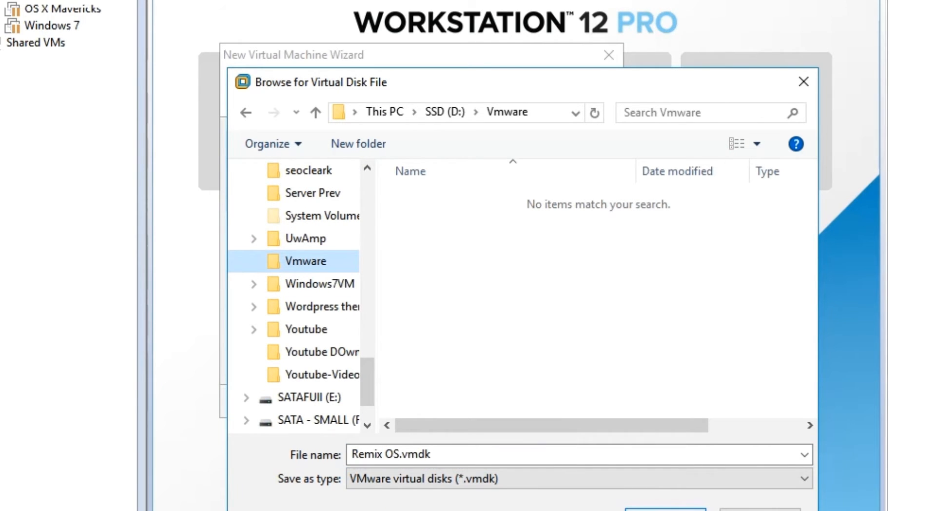
left_click(652, 508)
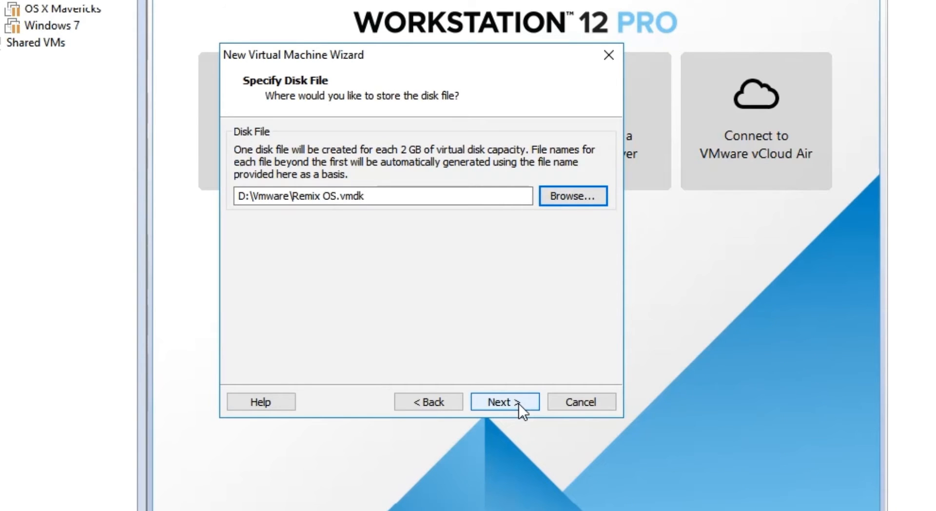
left_click(518, 404)
Step: Finish creating the virtual machine and boot Resident mode with INSTALL=1 appended to its boot options
left_click(501, 404)
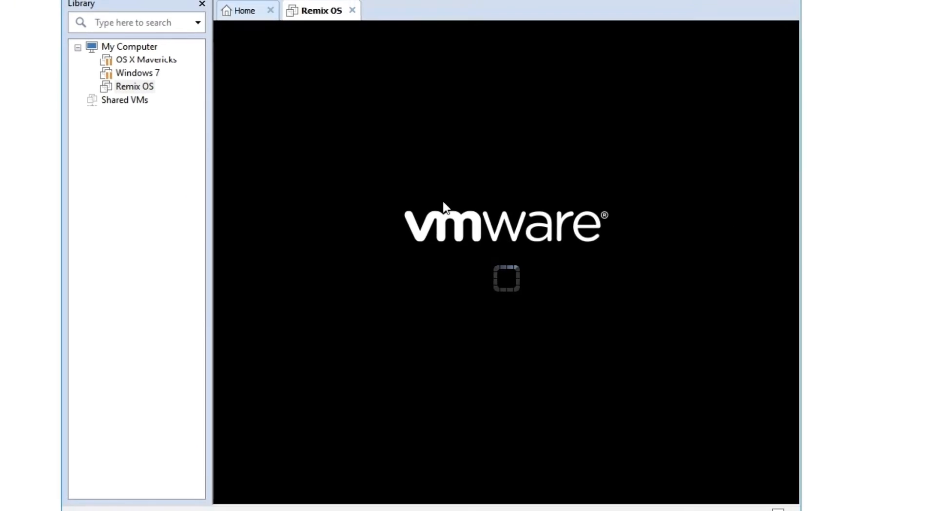
left_click(511, 256)
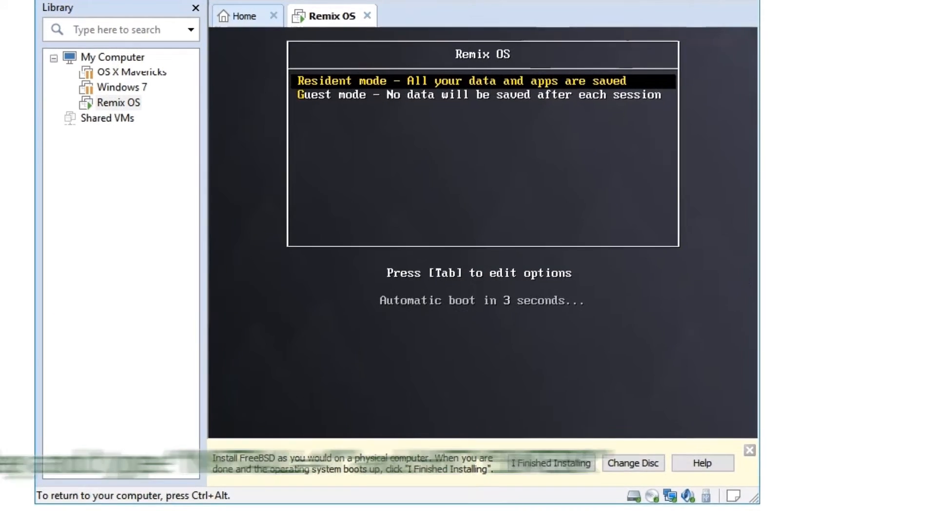
key("Tab")
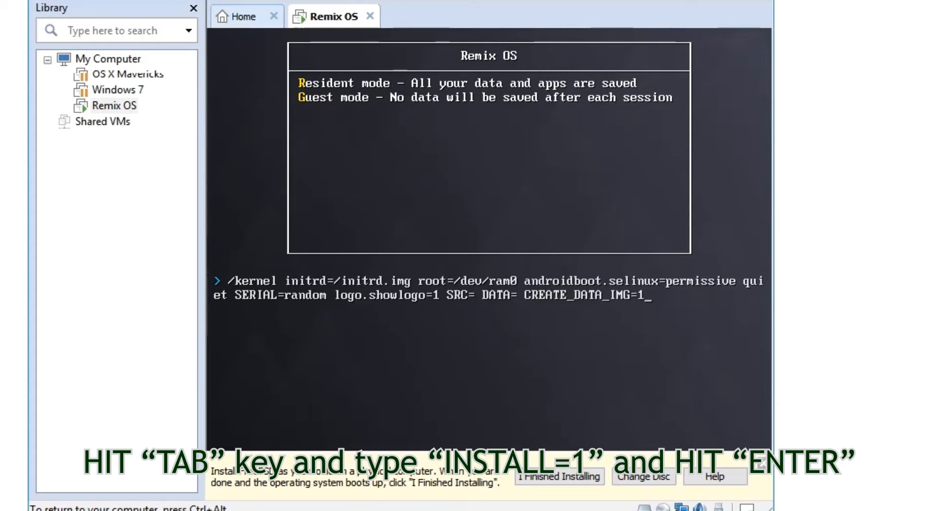
type("INSTALL=1")
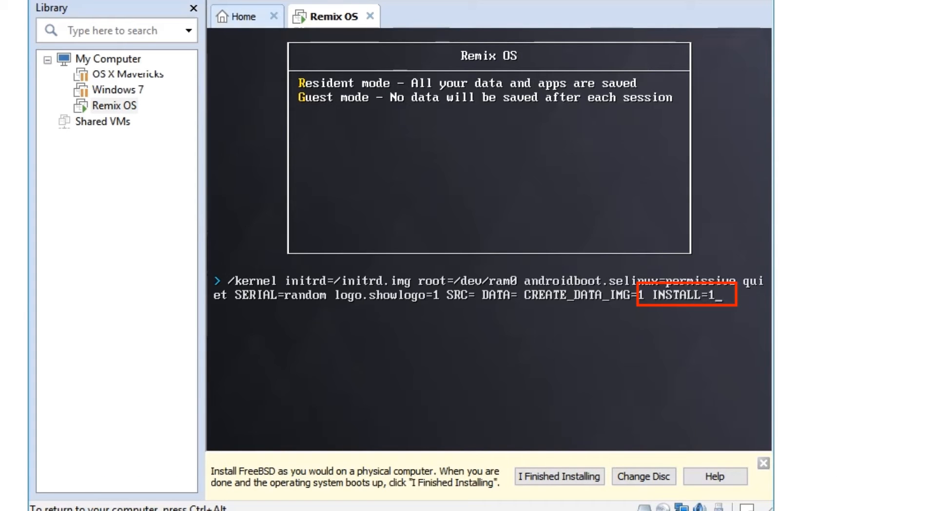
key("Return")
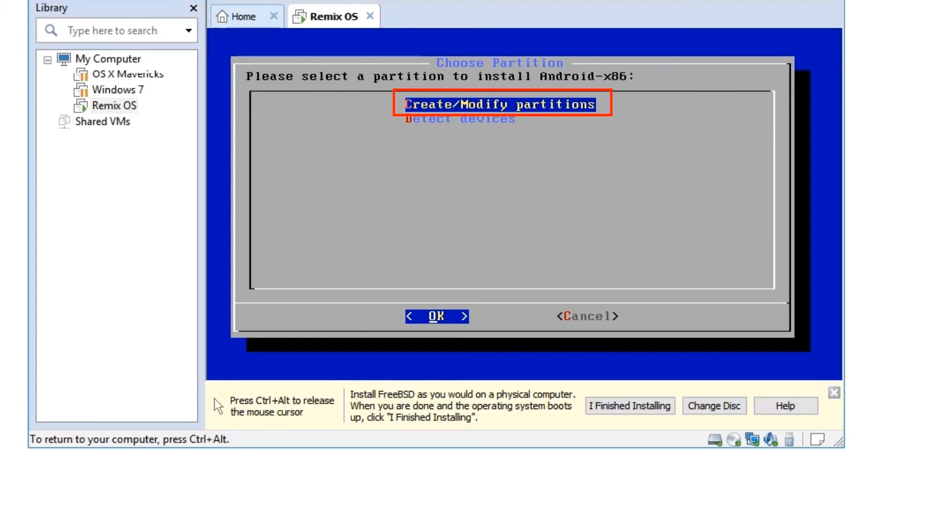
Step: Create a new primary partition that uses all the free space of the virtual disk, without GPT
key("Return")
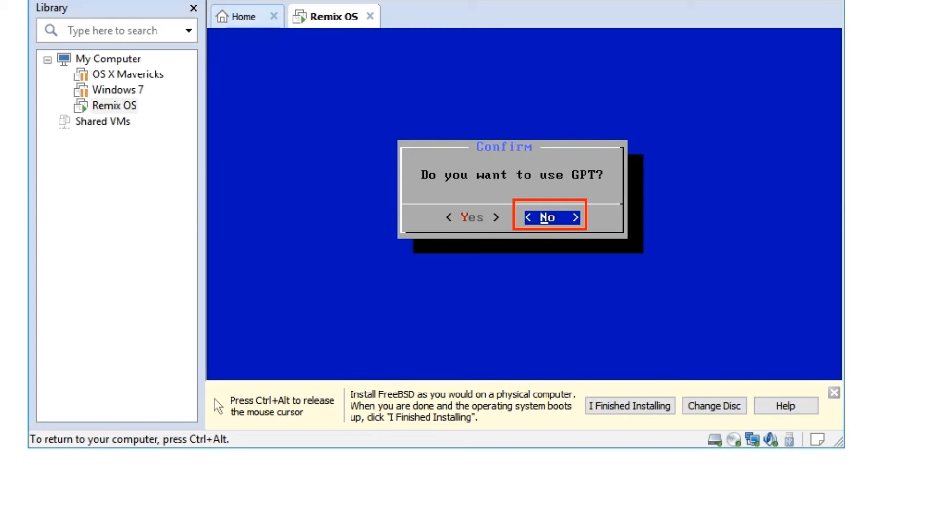
key("Return")
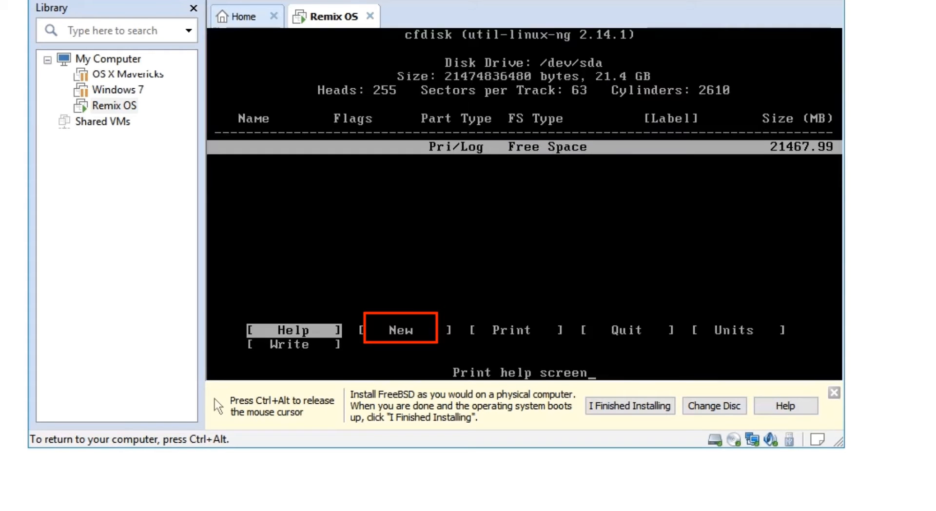
key("Right")
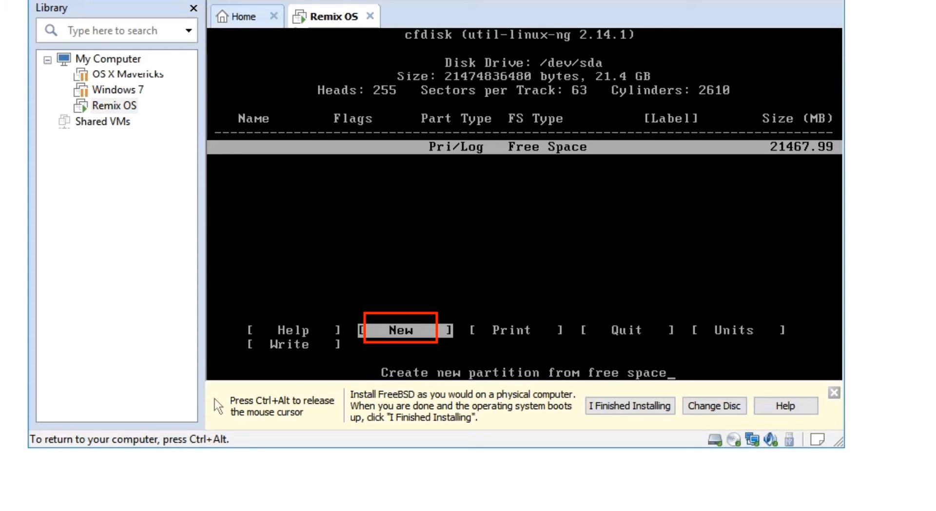
key("Return")
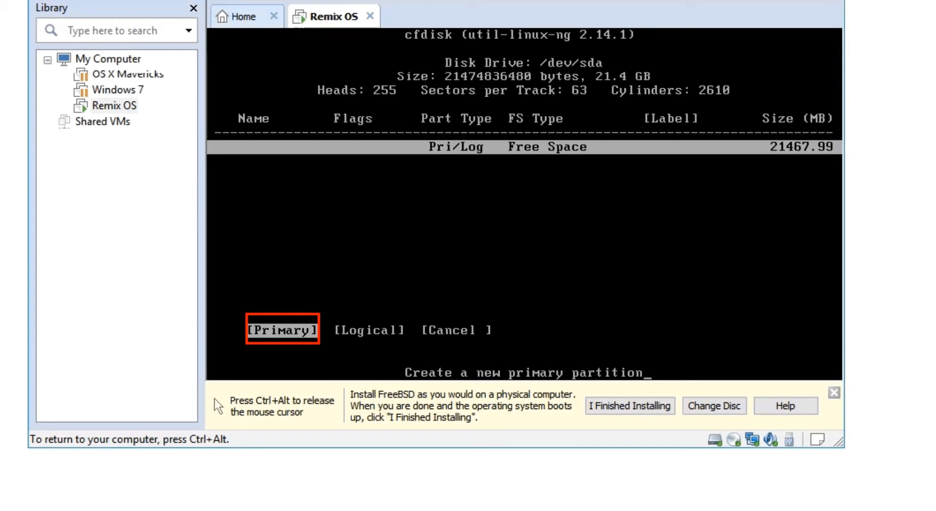
key("Return")
key("Return")
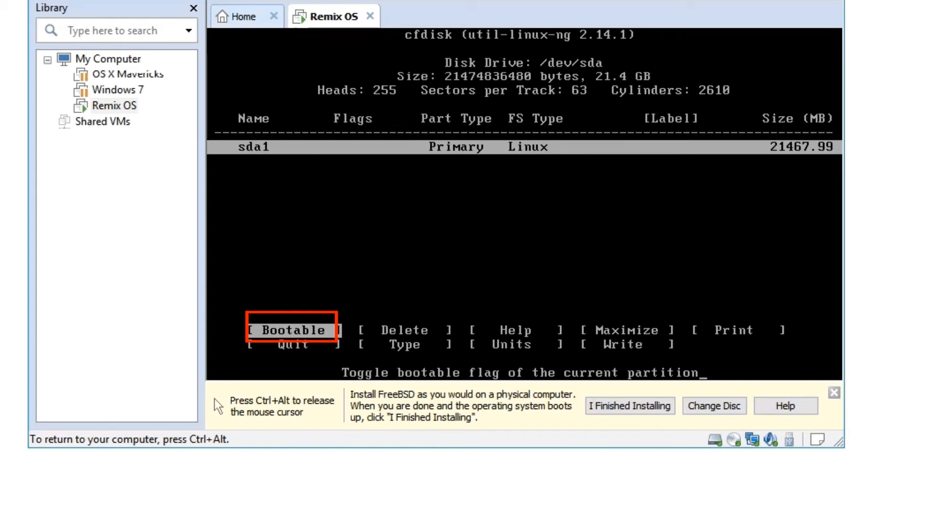
Step: Turn on the bootable flag for the sda1 partition
key("Right")
key("Left")
key("Return")
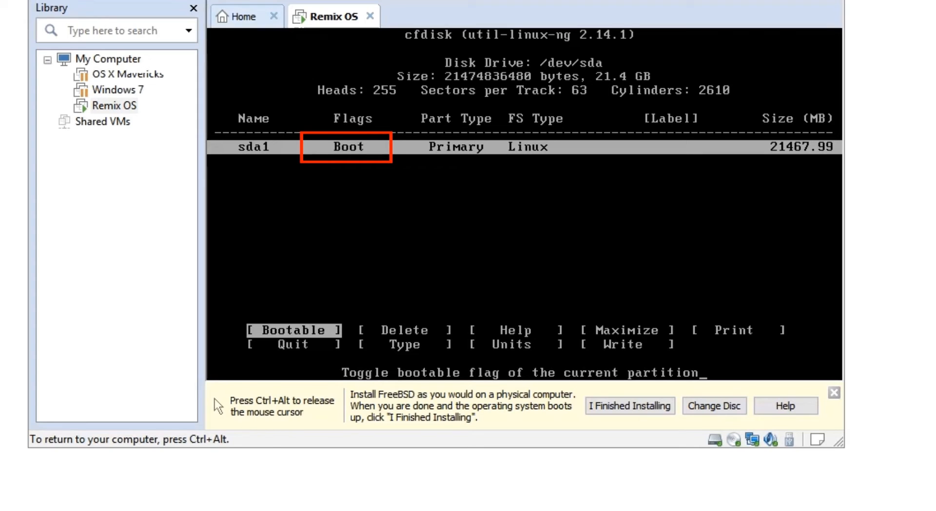
Step: Write the partition table to the disk, confirming with yes
key("ctrl+alt")
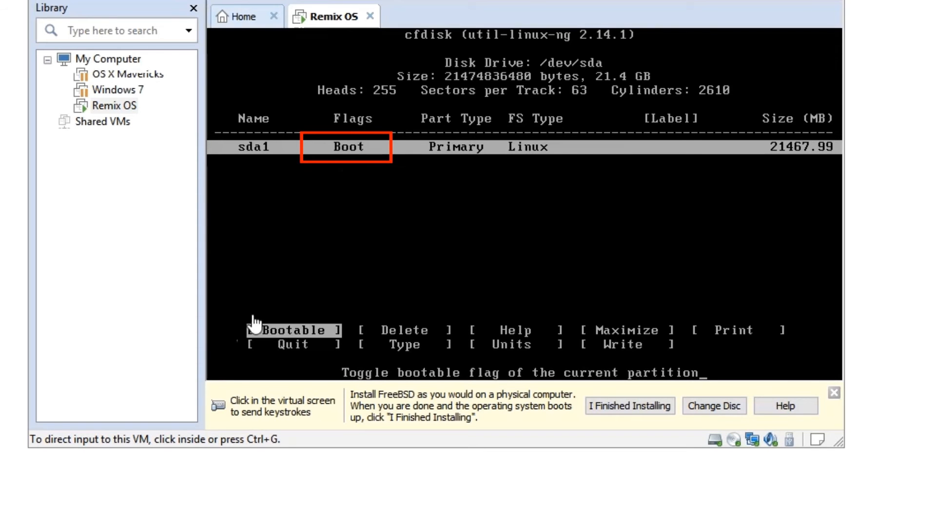
left_click(312, 322)
key("Right")
key("Right")
key("Right")
key("Right")
key("Right")
key("Right")
key("Right")
key("Right")
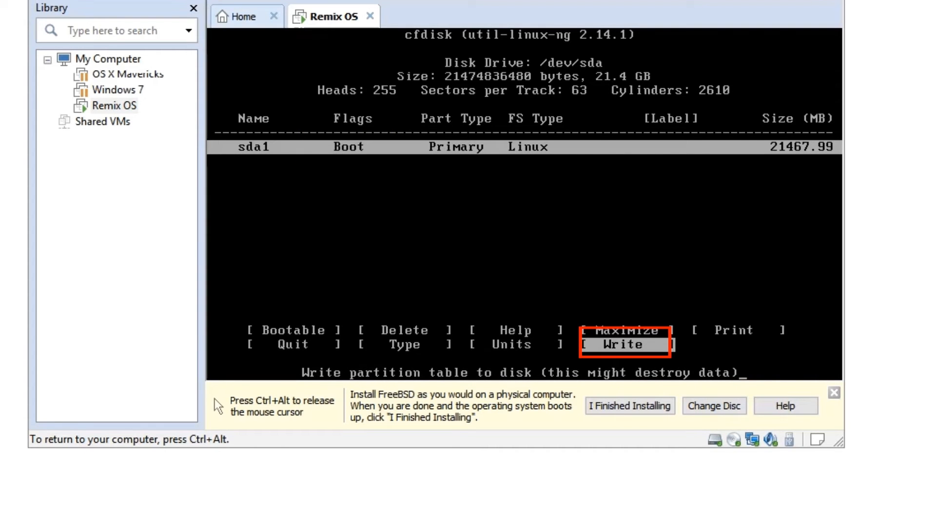
key("Return")
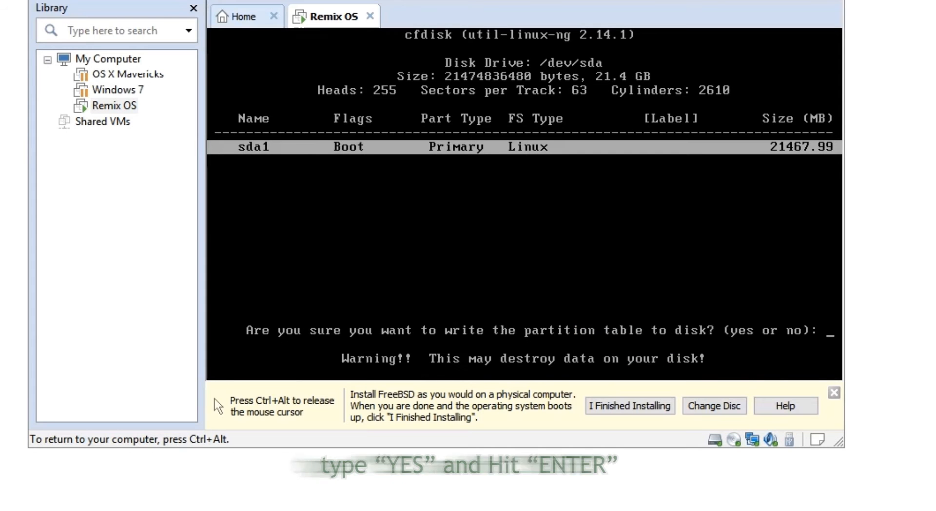
type("ye")
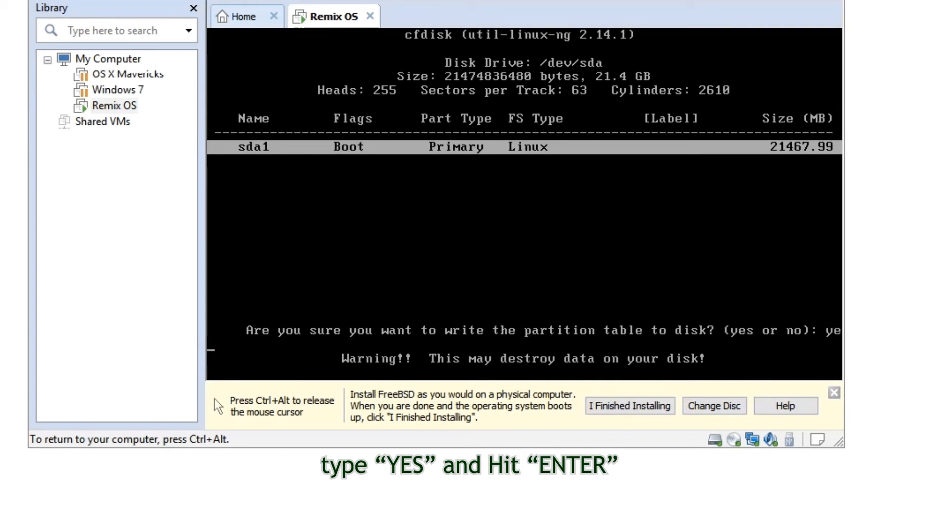
type("s")
key("Return")
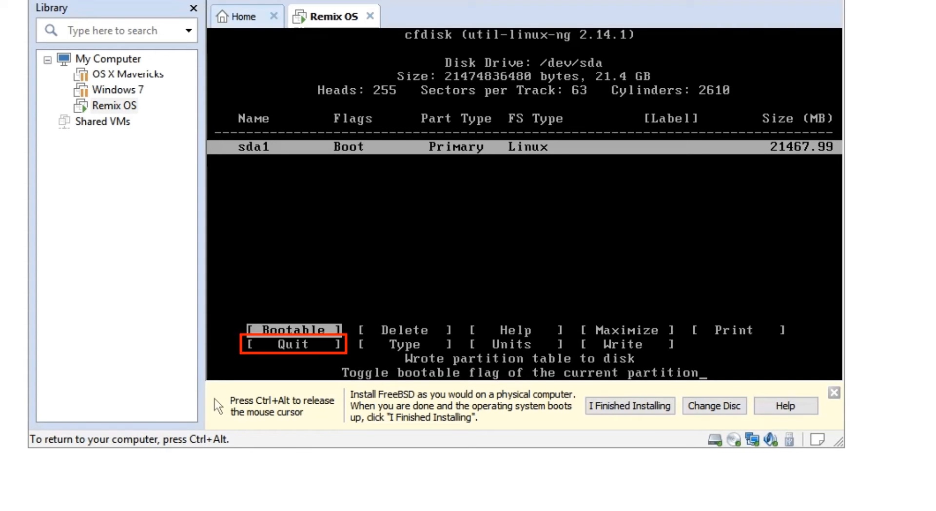
Step: Quit cfdisk and return to the installer's partition selection
key("Right")
key("Right")
key("Right")
key("Right")
key("Right")
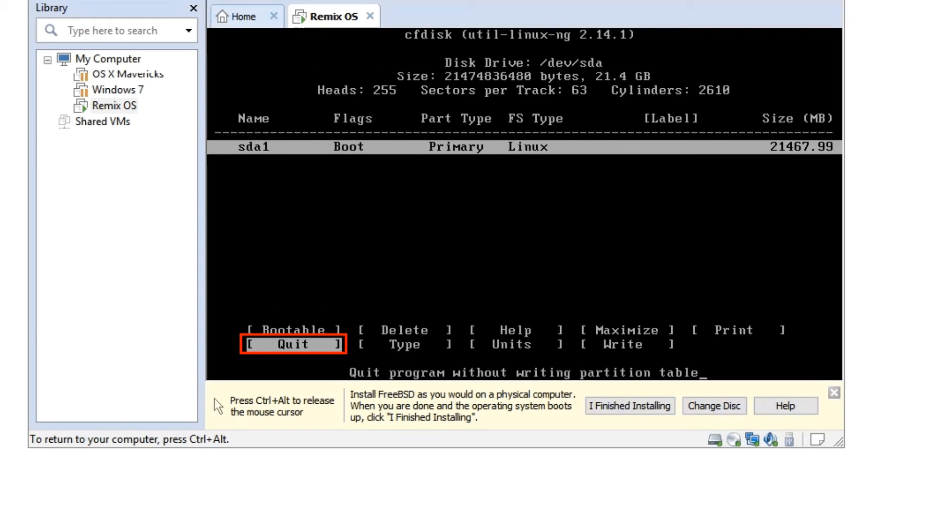
key("Return")
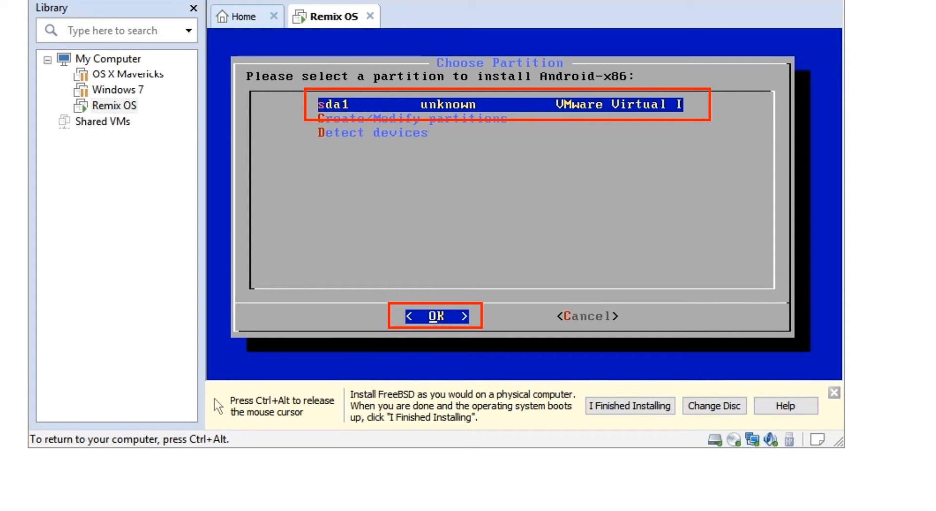
Step: Select sda1 as the installation partition and format it as ext4
key("Return")
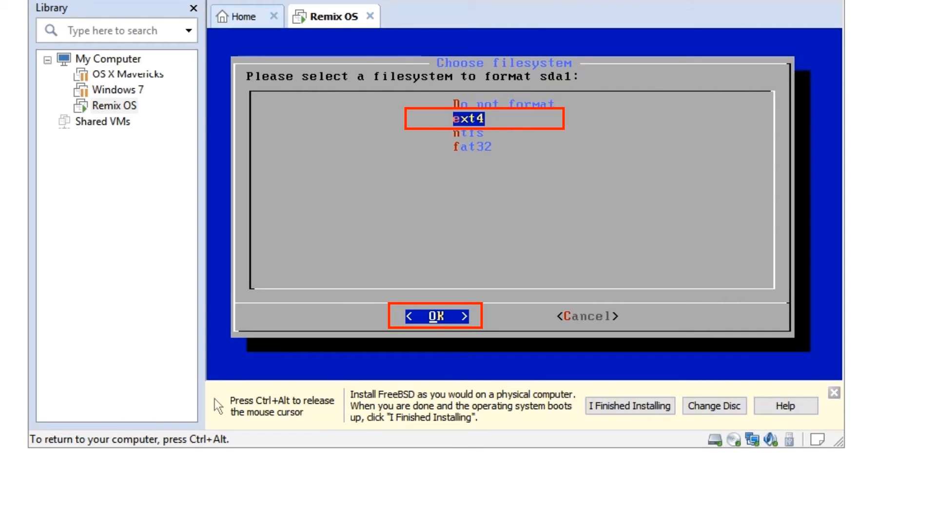
key("Down")
key("Return")
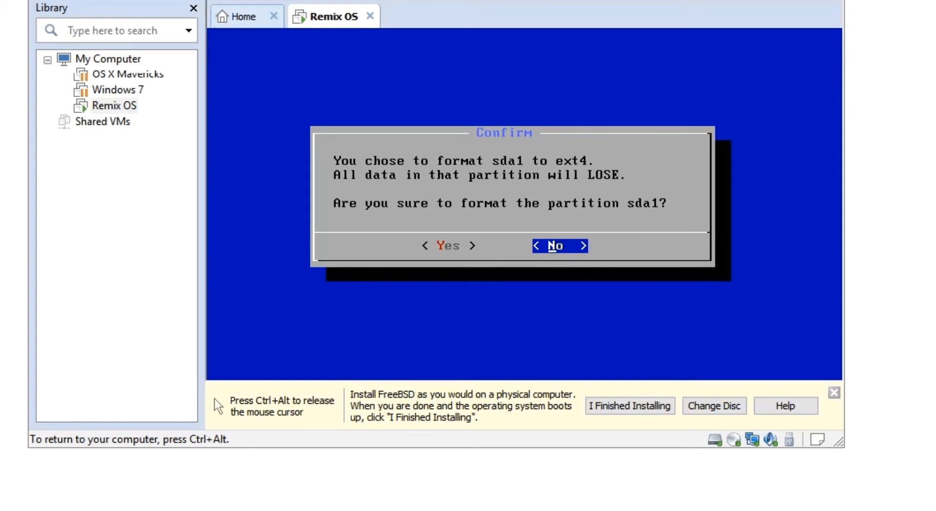
key("Left")
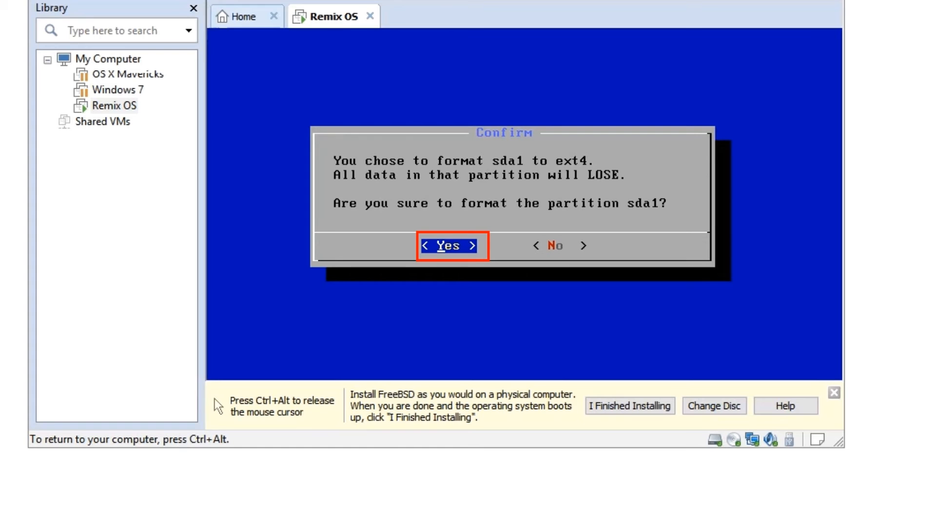
key("Return")
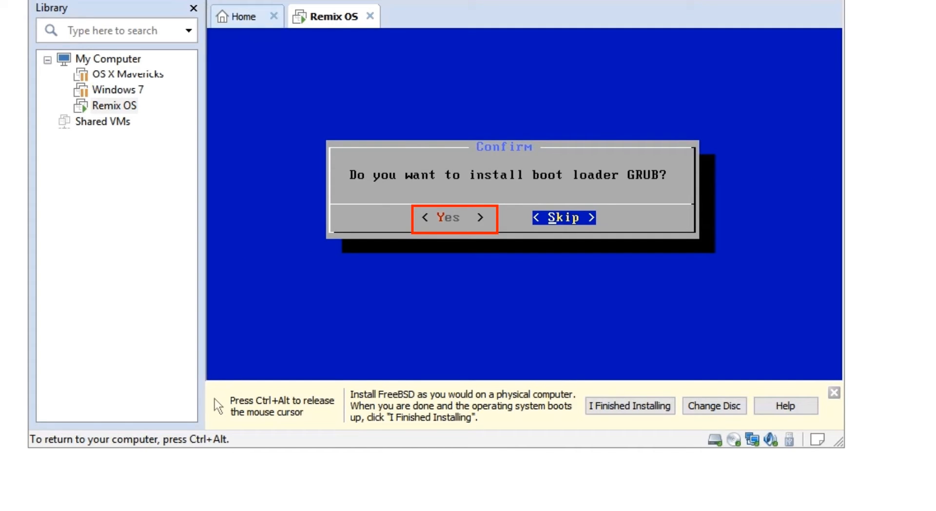
Step: Install with the GRUB boot loader and a read-write /system directory, skipping EFI GRUB2
key("Left")
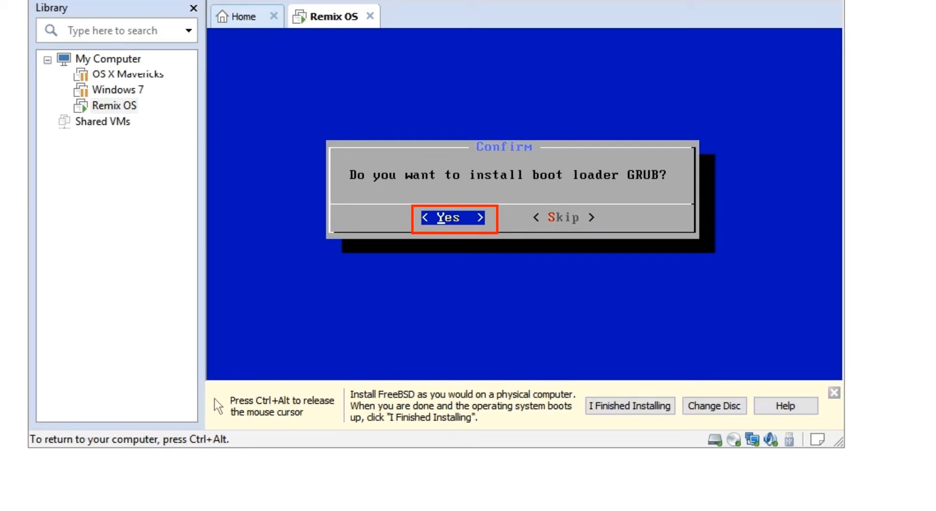
key("Return")
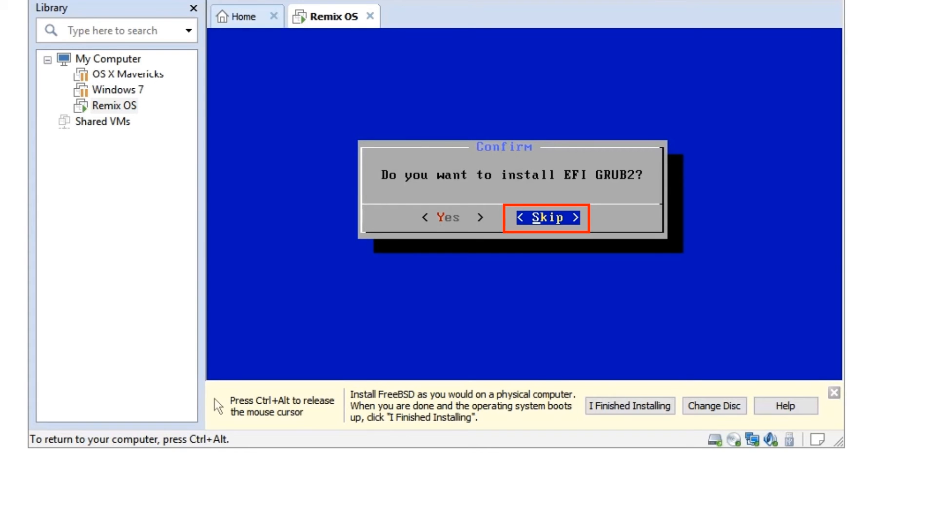
key("Return")
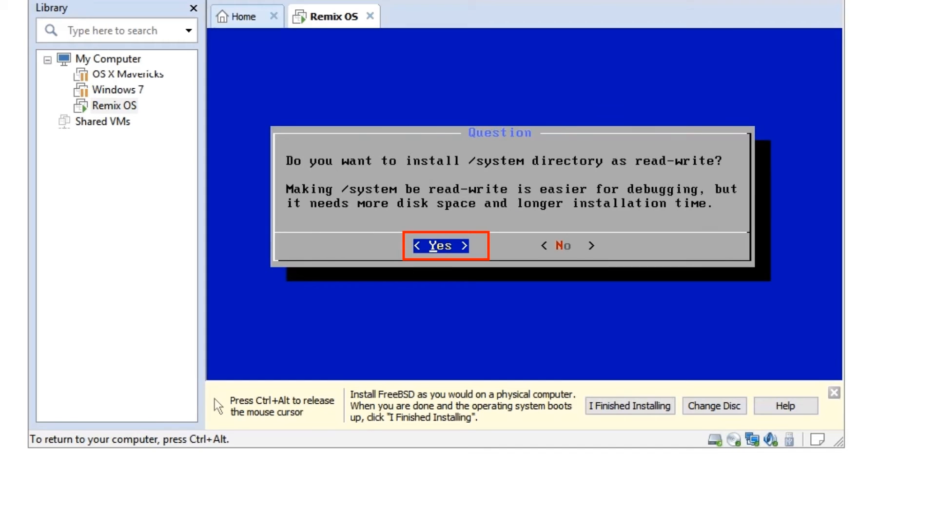
key("Return")
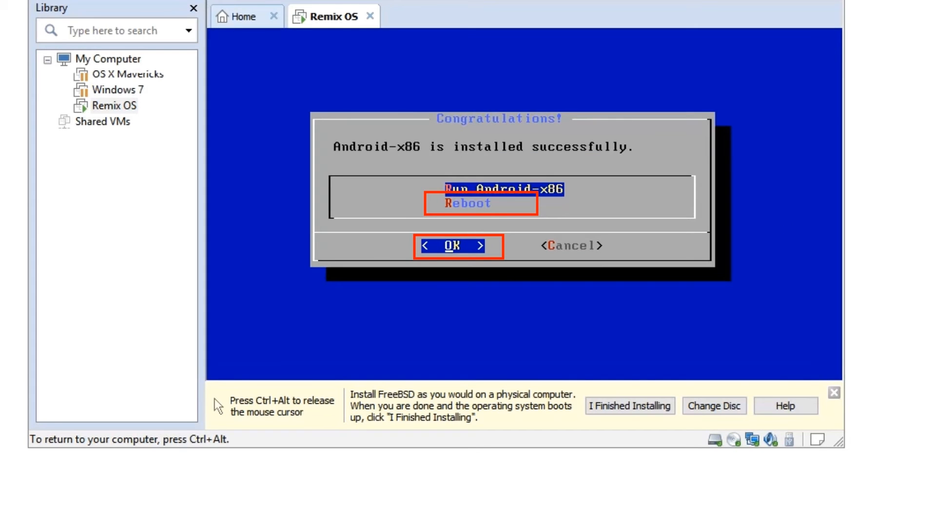
Step: Reboot after the installation and boot the standard Remix OS 2016-10-12 entry
key("Down")
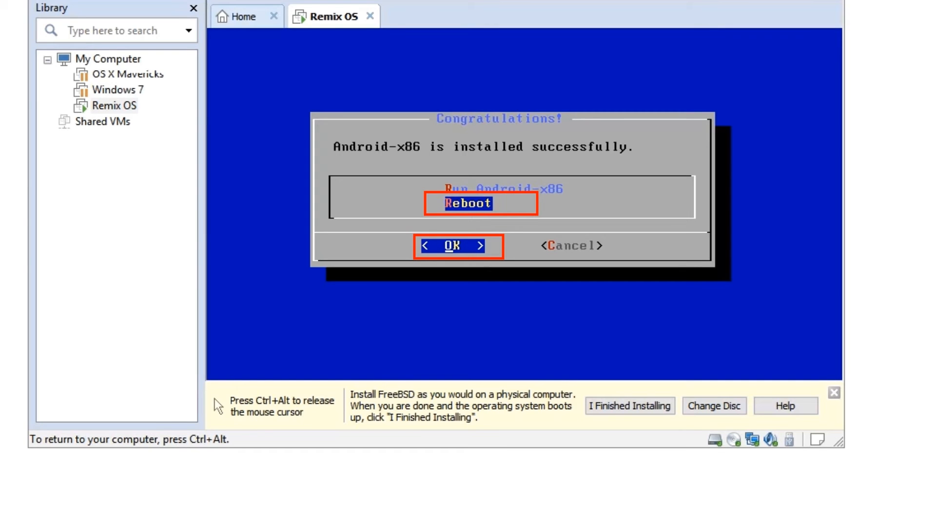
key("Return")
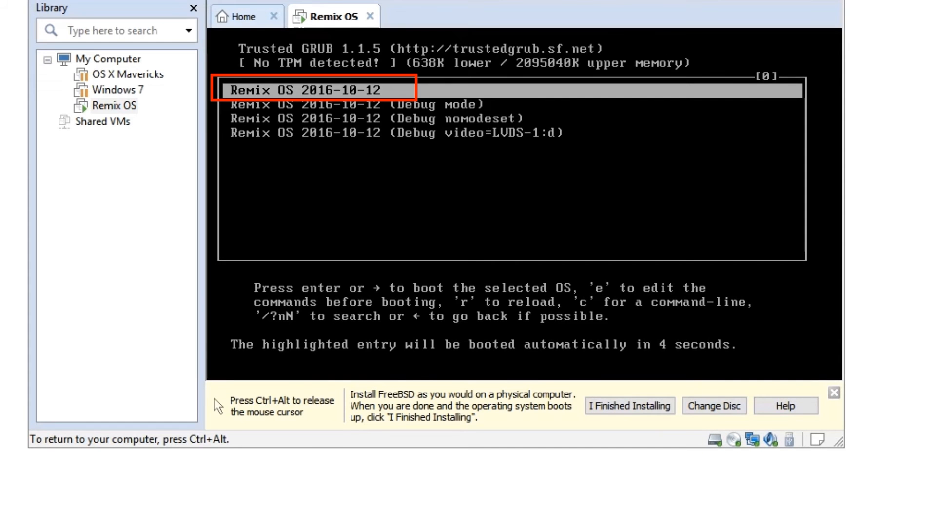
key("Down")
key("Up")
key("Return")
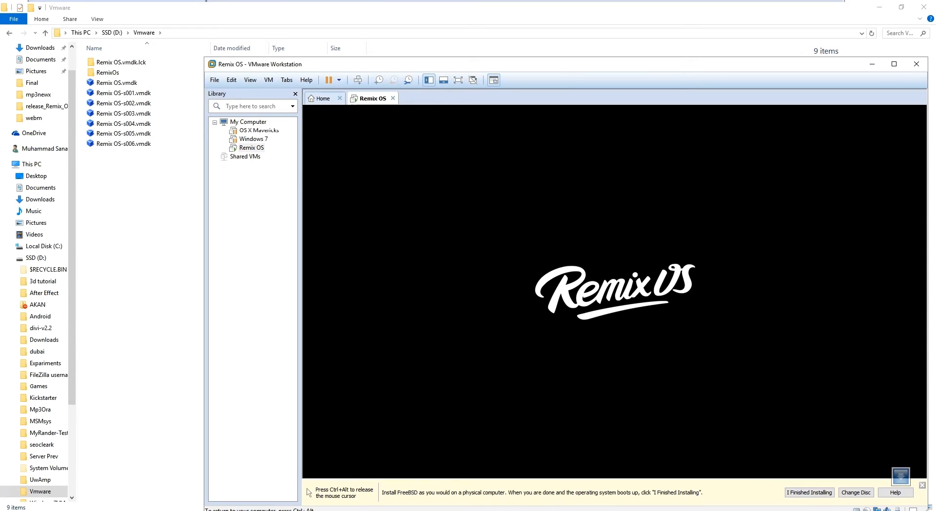
Step: Move the VMware window fully into view and choose English (United States) as the Remix OS setup language
key("ctrl+alt")
left_click_drag(527, 73, 426, 31)
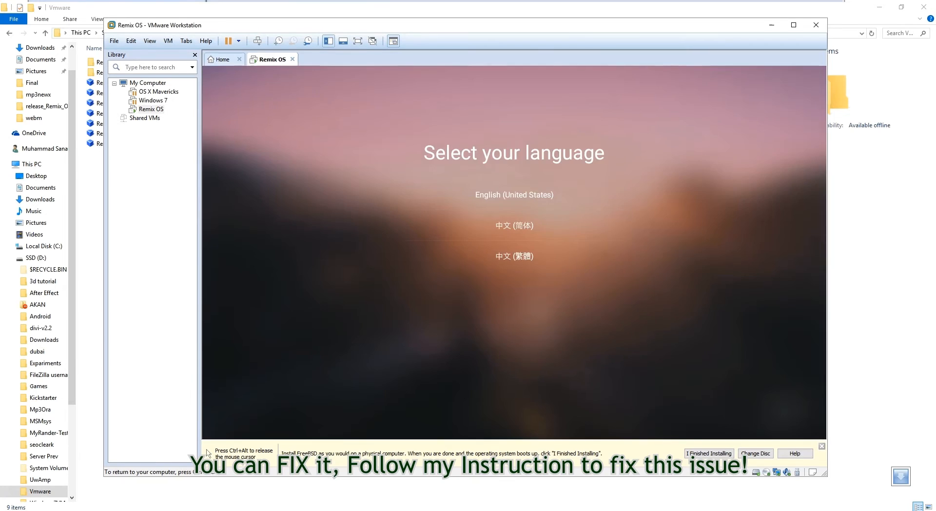
left_click(516, 256)
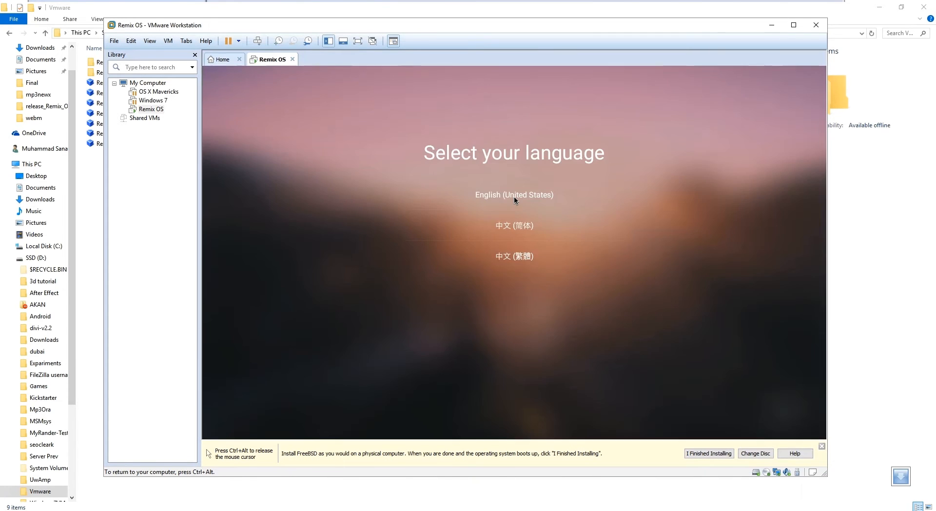
left_click(516, 204)
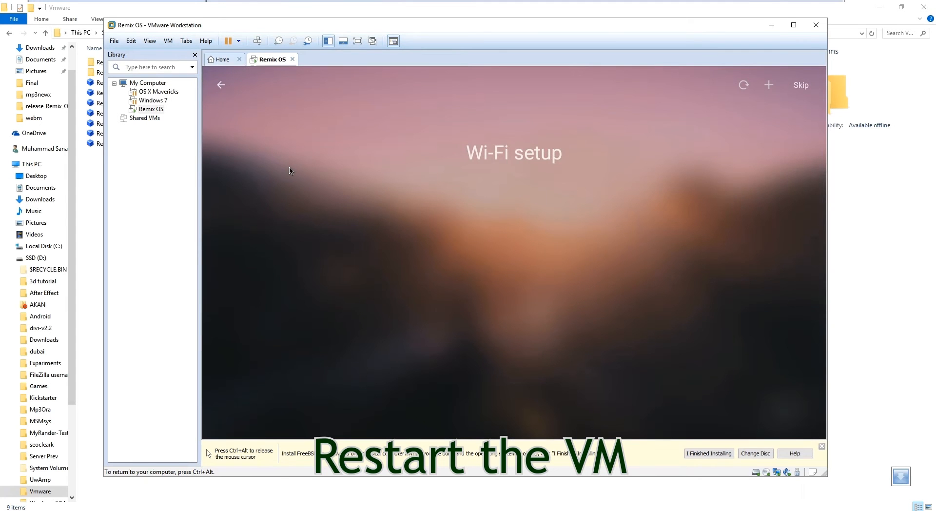
Step: Shut down the Remix OS guest from the Wi-Fi setup screen and power the virtual machine on again
key("ctrl+alt")
right_click(158, 110)
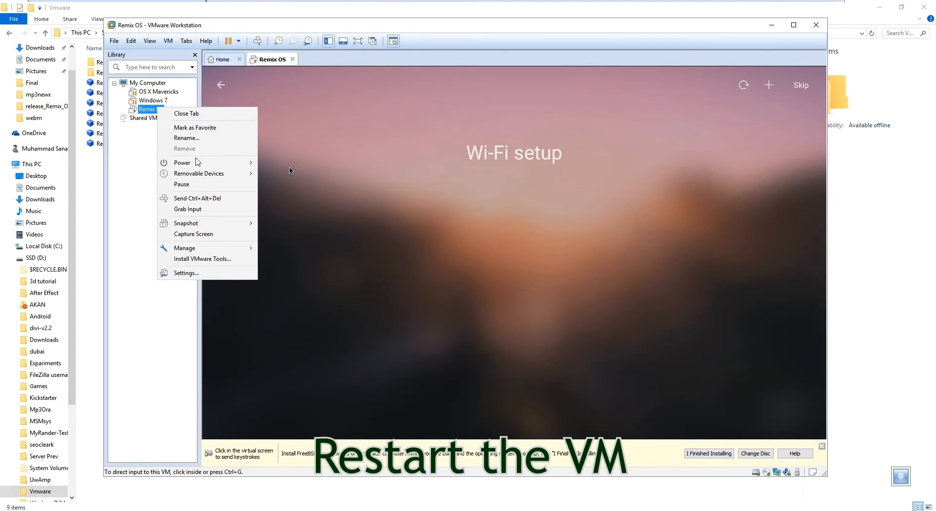
mouse_move(200, 163)
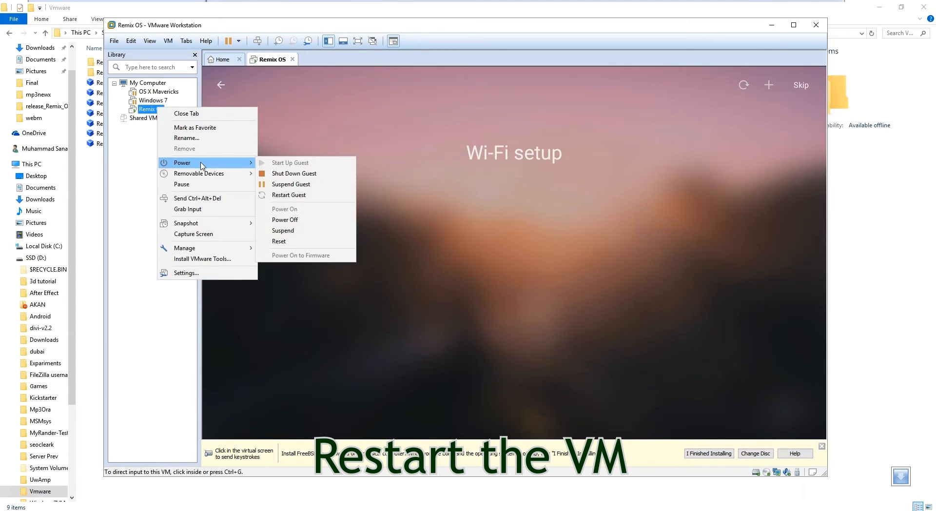
left_click(298, 173)
left_click(475, 274)
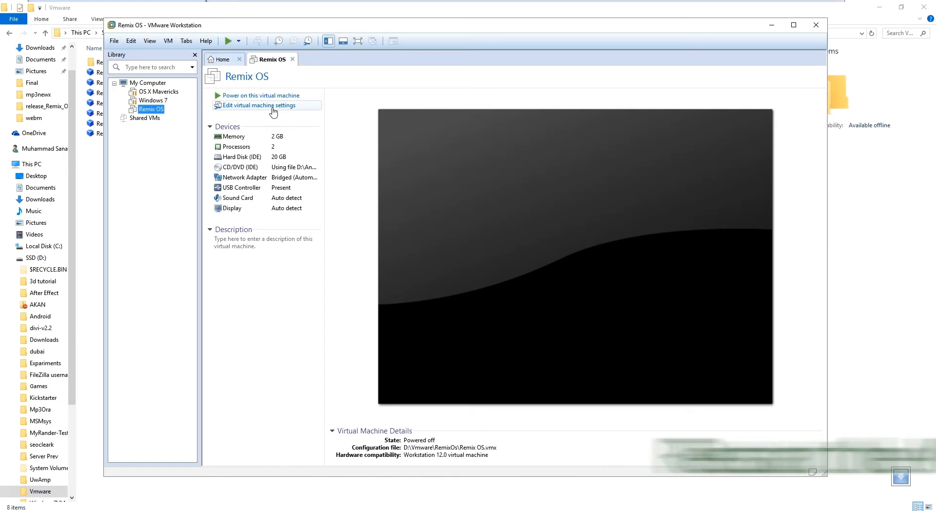
left_click(277, 97)
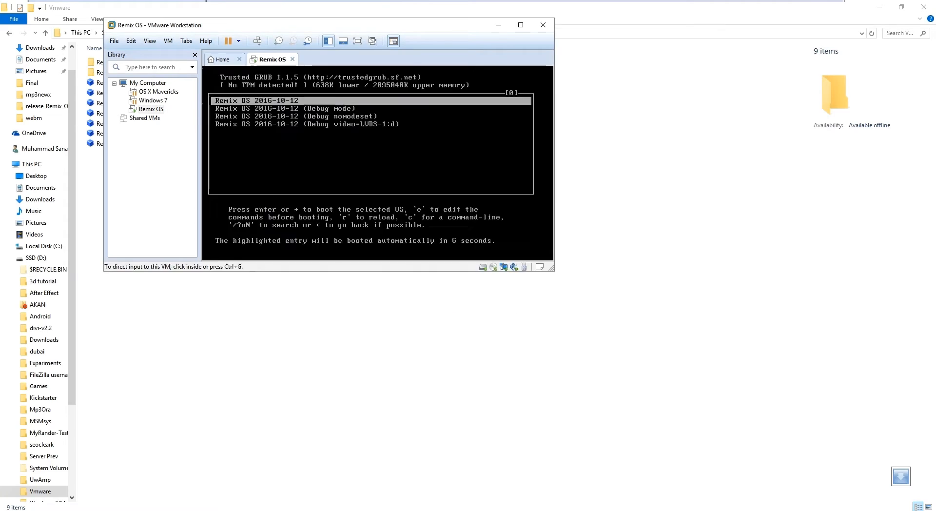
Step: Append UVESA_MODE=1280x720 to the kernel line of the Remix OS 2016-10-12 GRUB entry and boot it
left_click(418, 223)
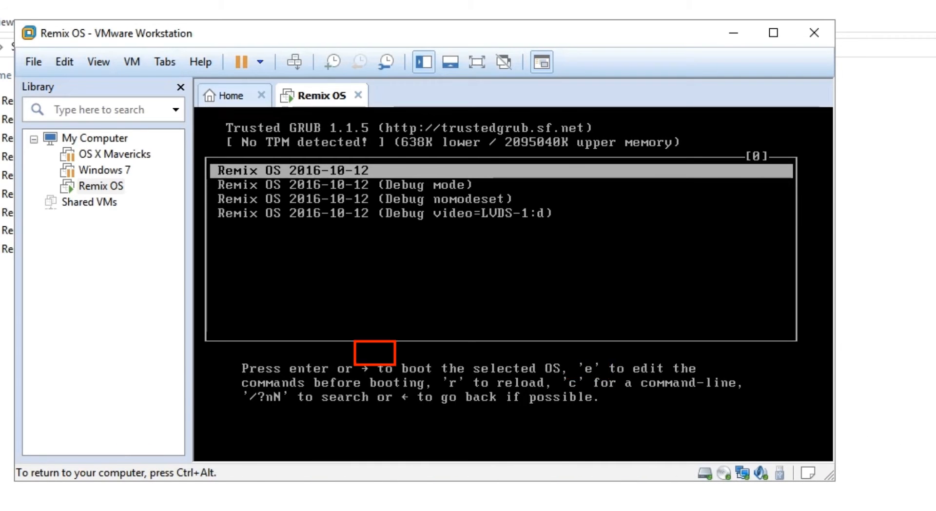
key("e")
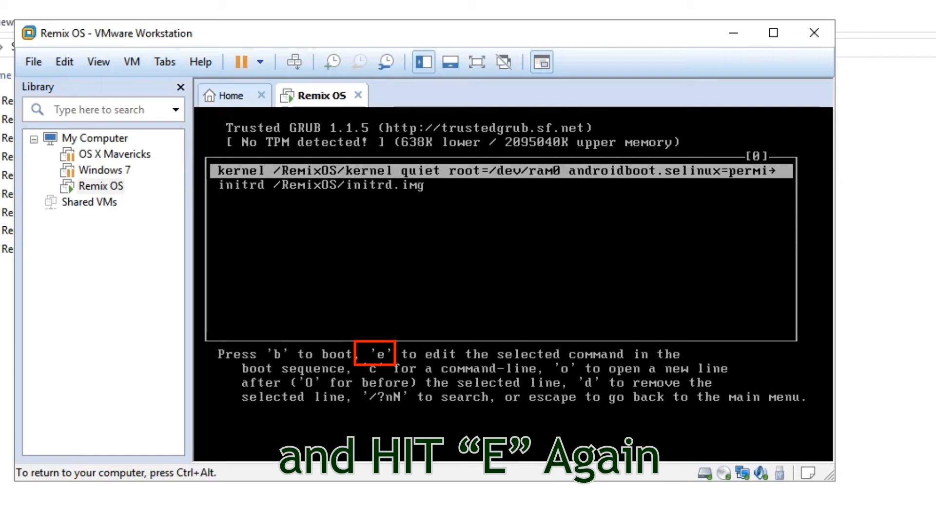
type("e UV")
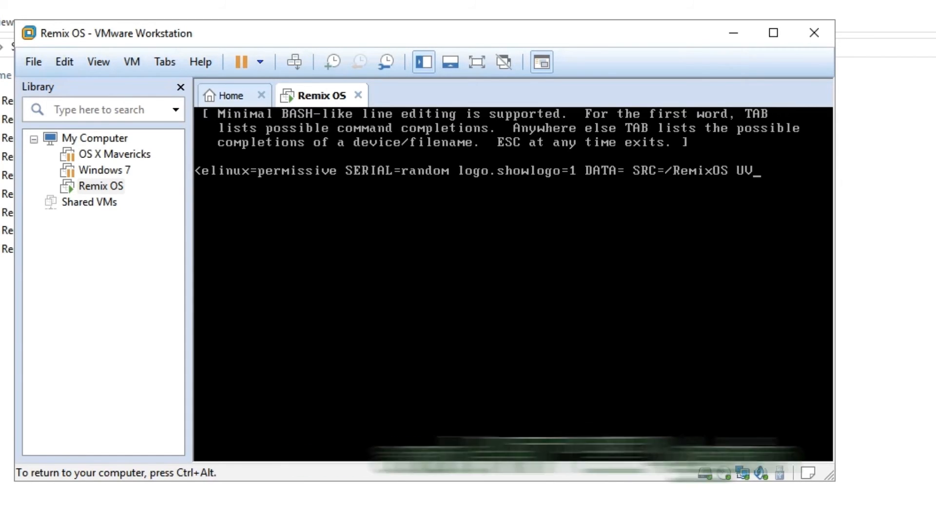
type("ESA+")
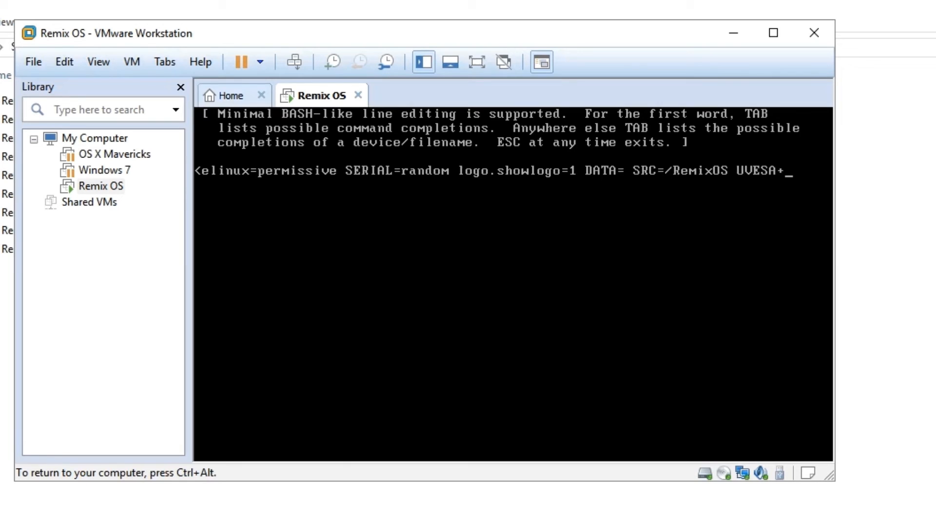
key("BackSpace")
type("_MO")
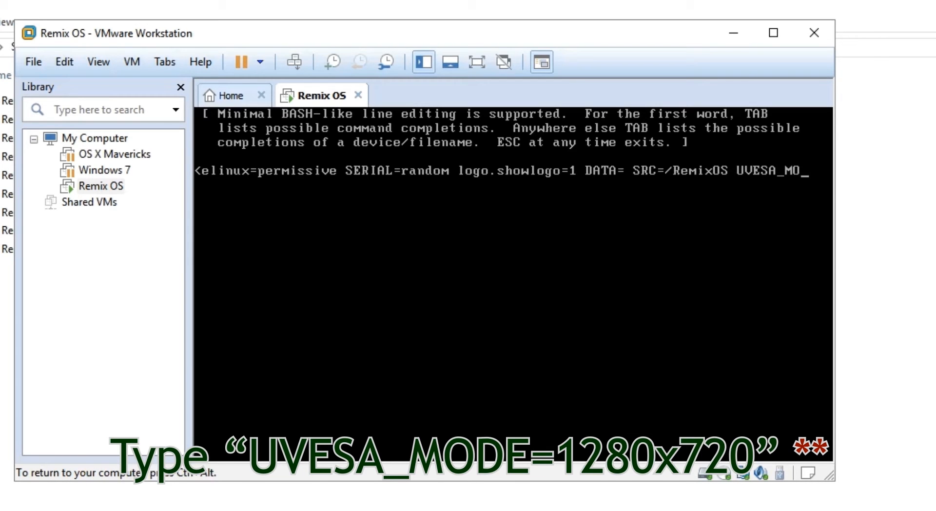
type("DE=")
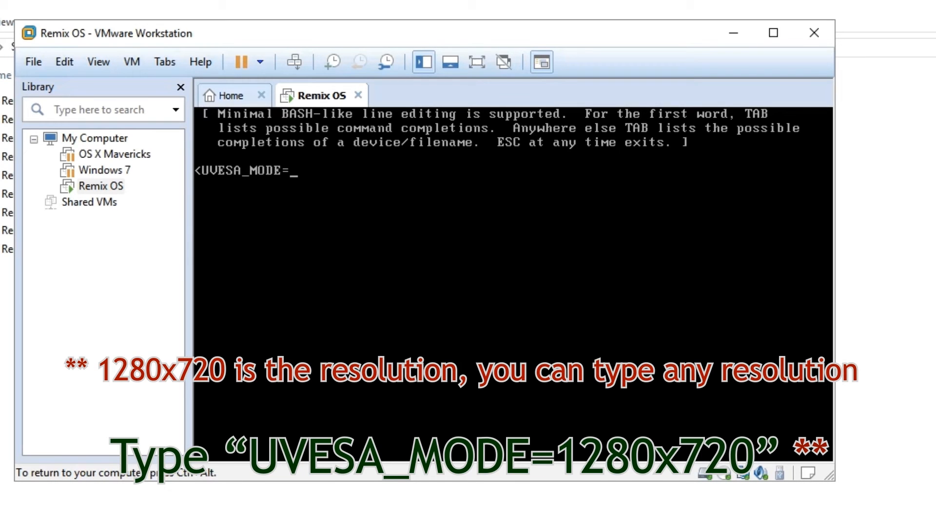
type("1280x720")
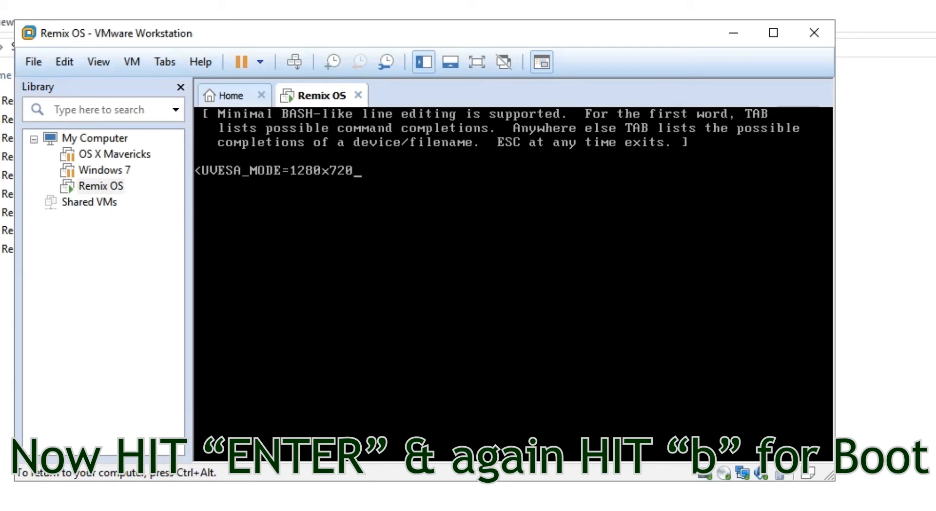
key("Return")
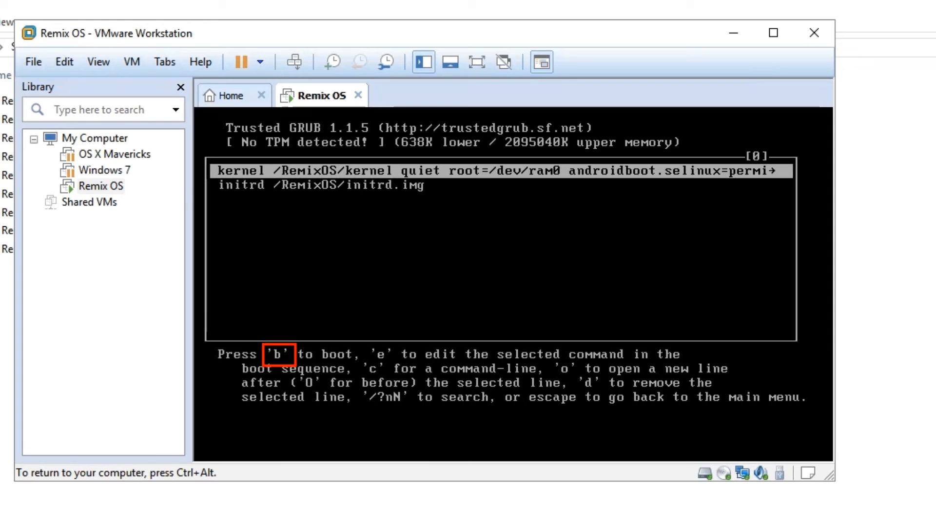
key("b")
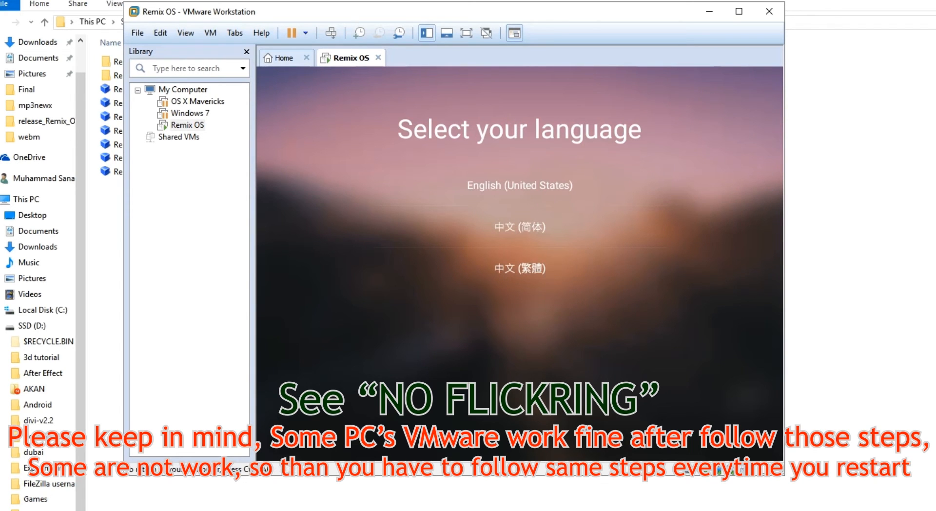
Step: Choose English (United States) as the Remix OS setup language and skip the Wi-Fi setup
left_click(532, 192)
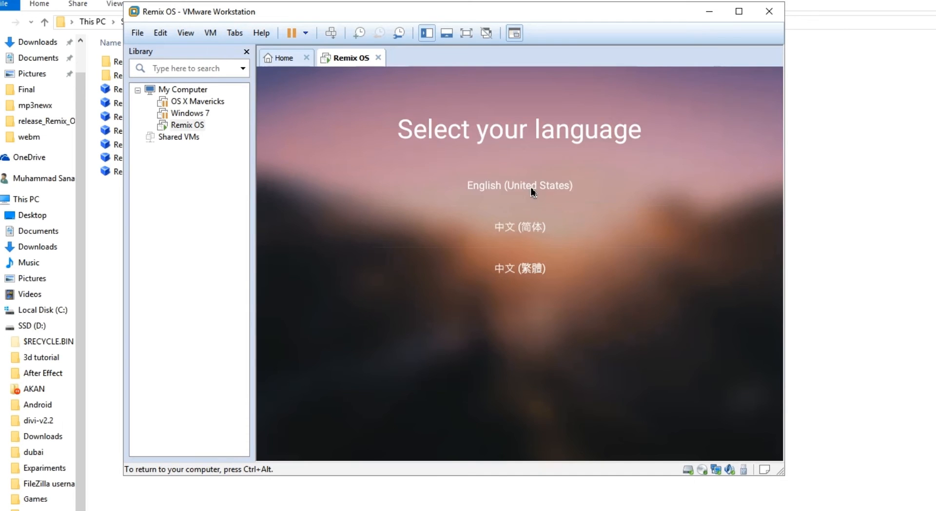
left_click(508, 392)
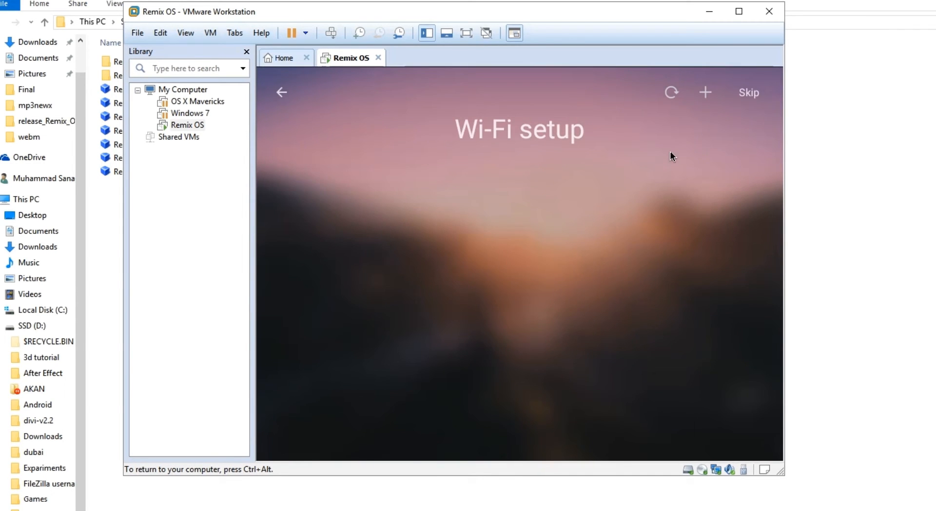
left_click(746, 94)
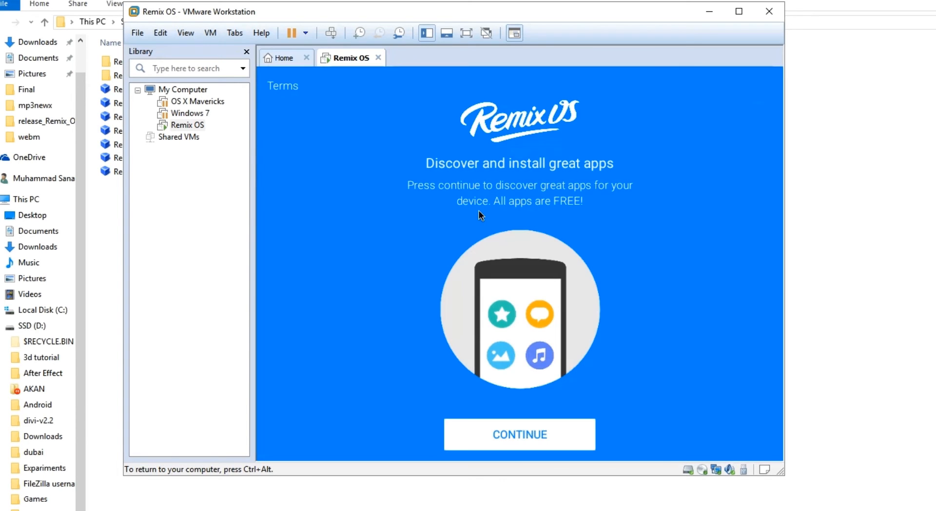
Step: Continue to the app suggestions and deselect Facebook Lite and Fake GPS under Popular and Flash Keyboard under Useful
left_click(486, 434)
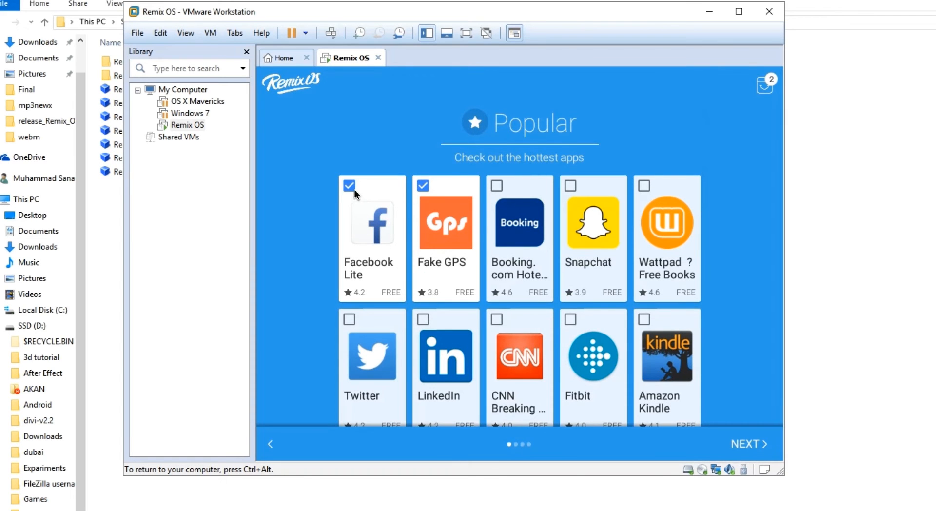
left_click(350, 187)
left_click(423, 187)
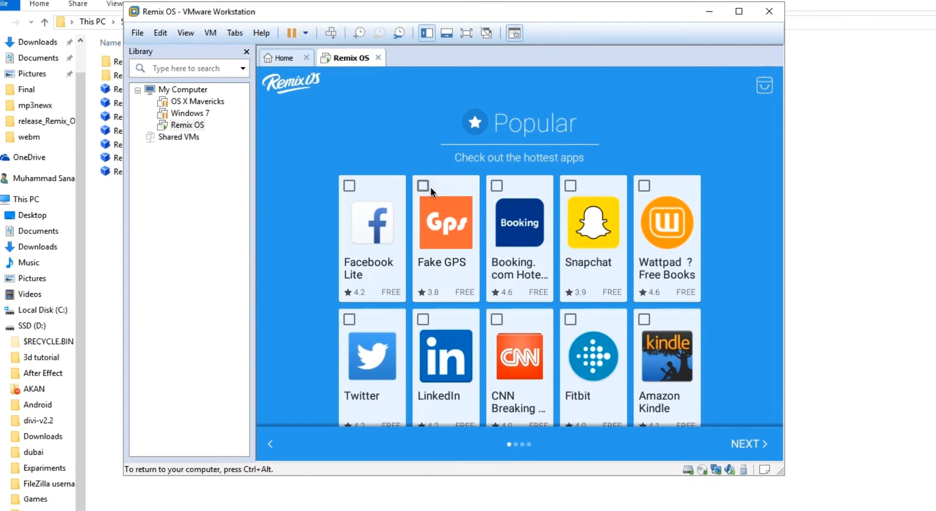
left_click(732, 443)
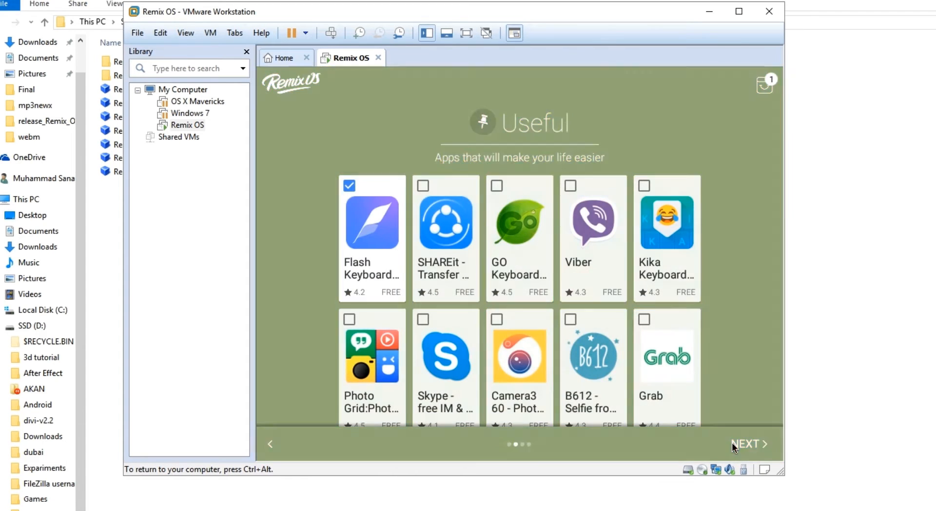
left_click(353, 187)
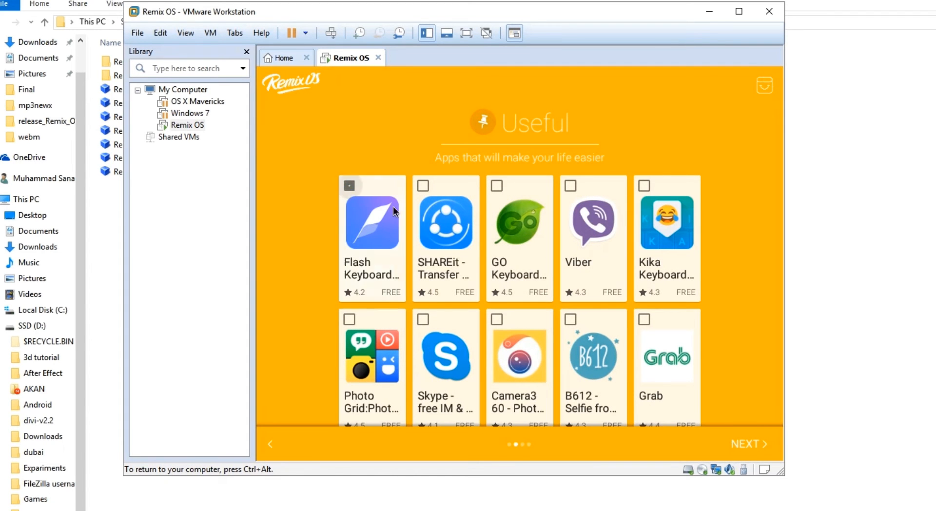
left_click(732, 444)
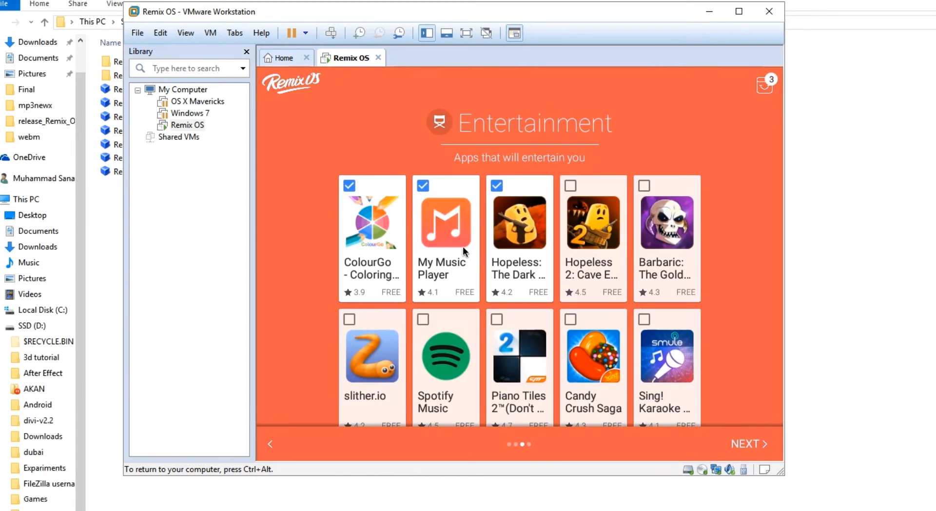
Step: Deselect ColourGo, My Music Player and Hopeless under Entertainment and finish the setup without any suggested apps
left_click(349, 186)
left_click(423, 186)
left_click(502, 183)
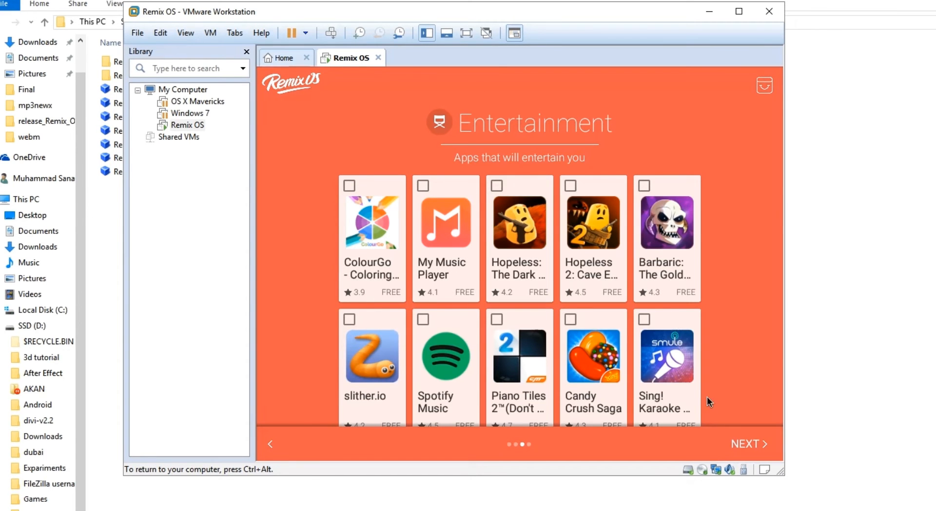
left_click(741, 441)
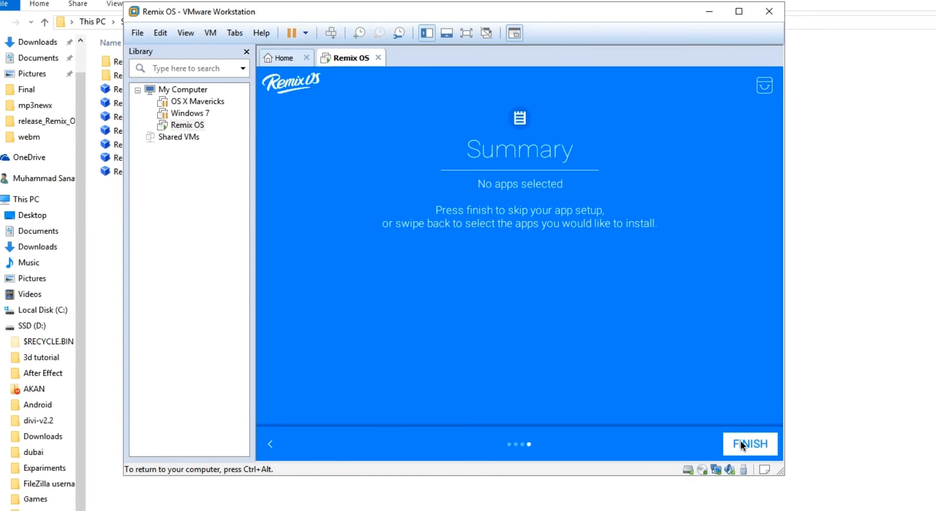
left_click(741, 442)
left_click(510, 417)
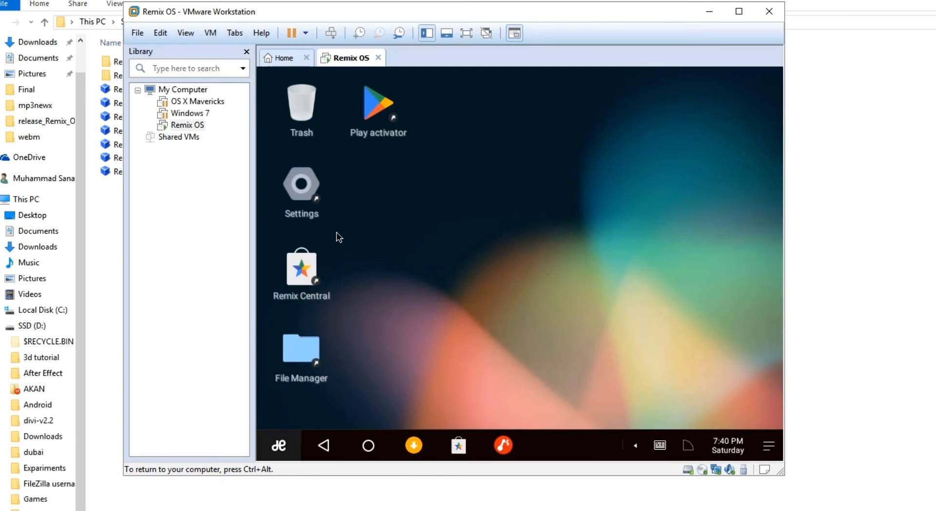
Step: Activate Google Play services with Play activator, moving its window clear of the desktop icons, and acknowledge the completion notice
double_click(376, 124)
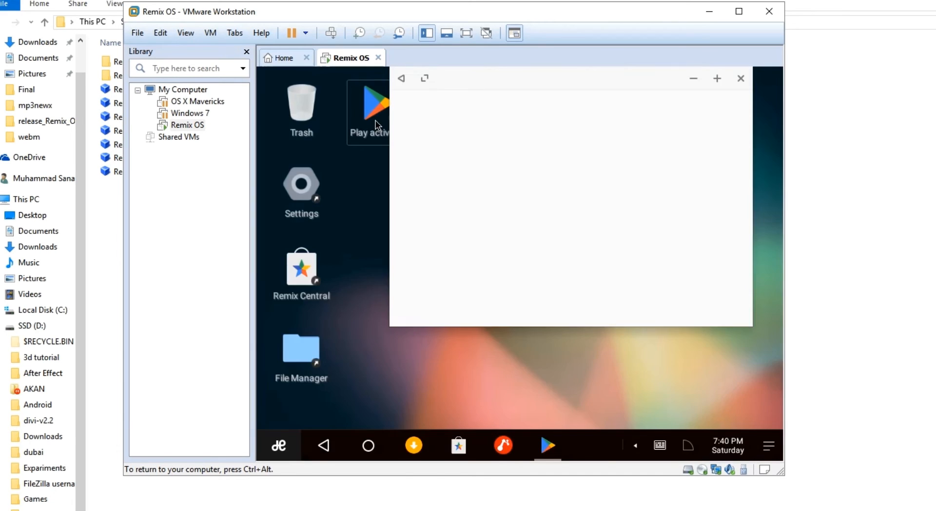
left_click_drag(482, 84, 445, 115)
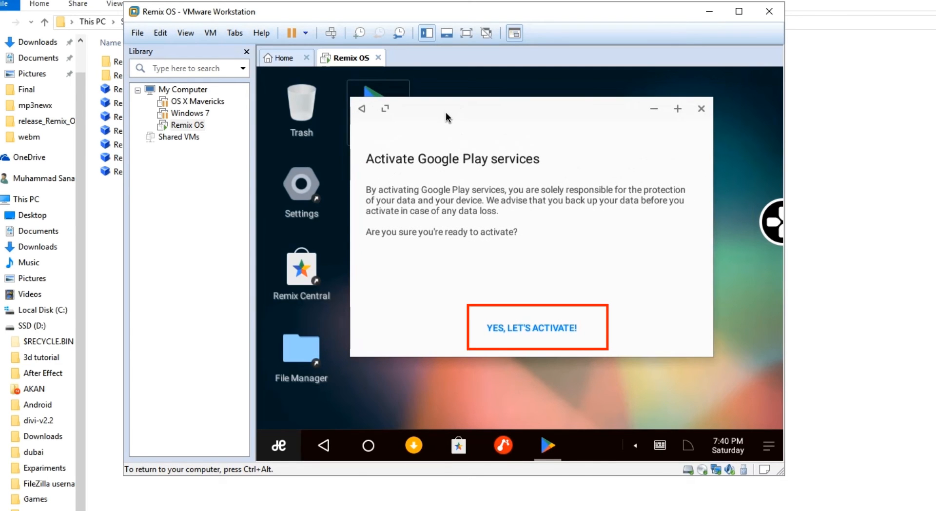
left_click(504, 328)
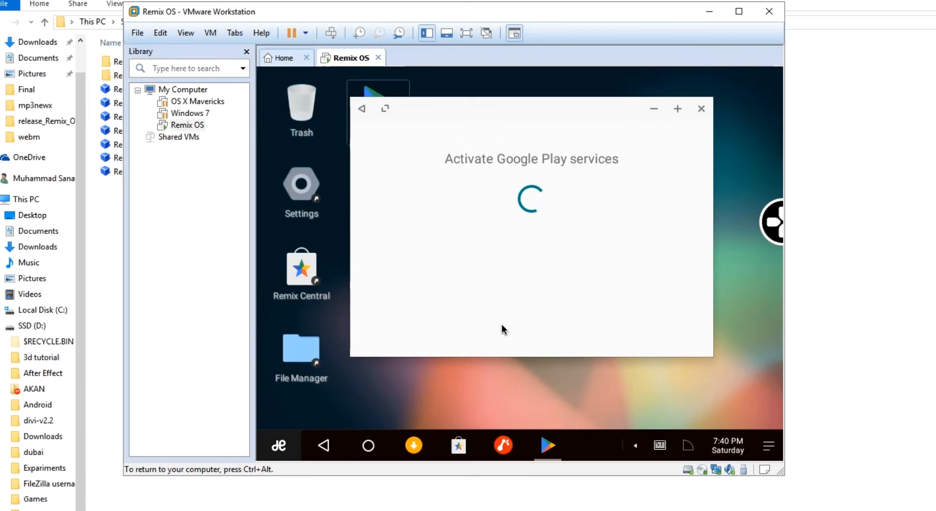
left_click_drag(490, 115, 573, 118)
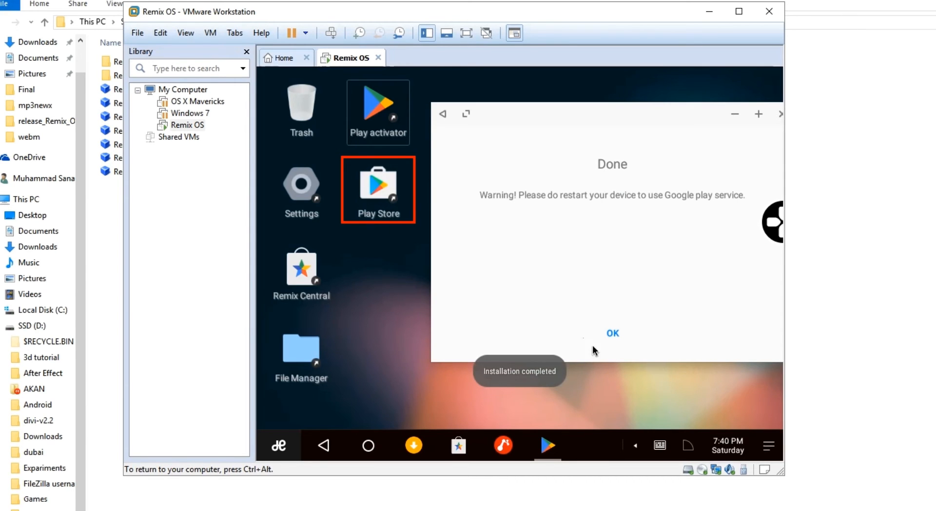
left_click(614, 334)
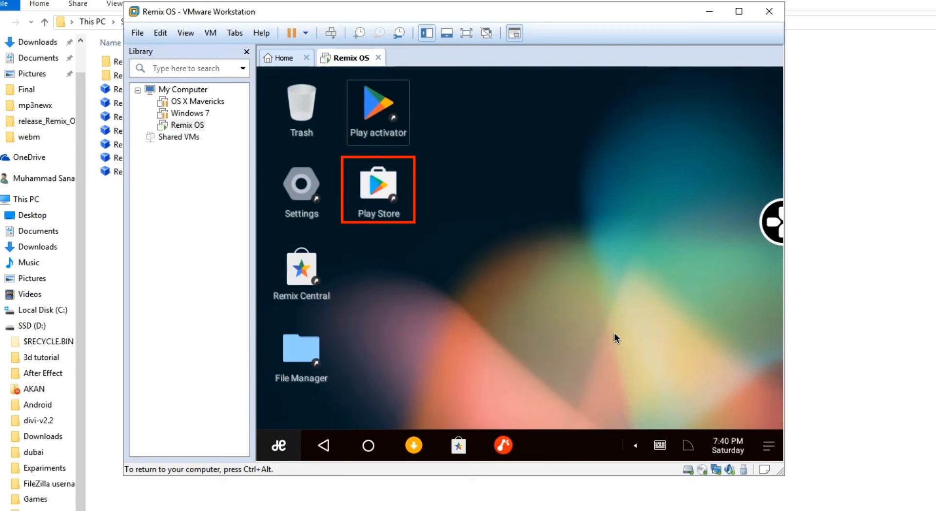
left_click(277, 446)
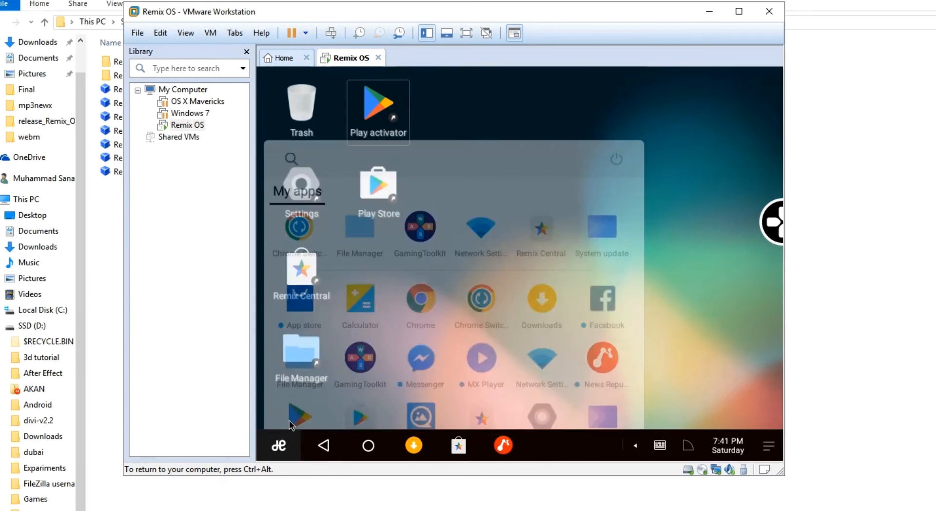
left_click(415, 280)
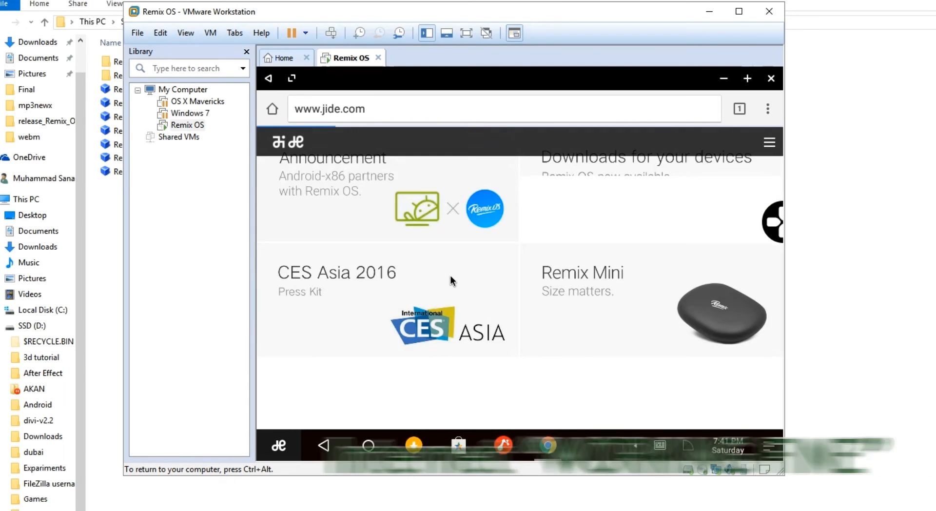
scroll(497, 320, "down", 5)
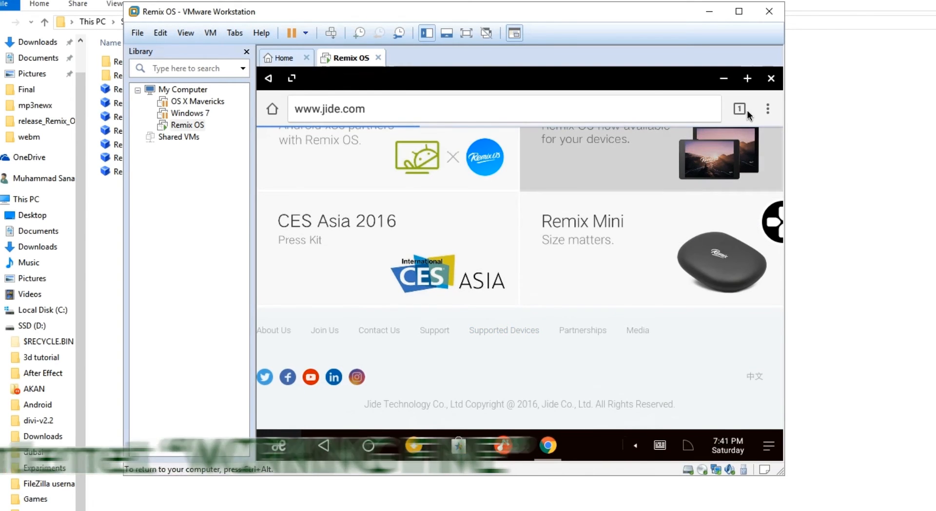
left_click(772, 80)
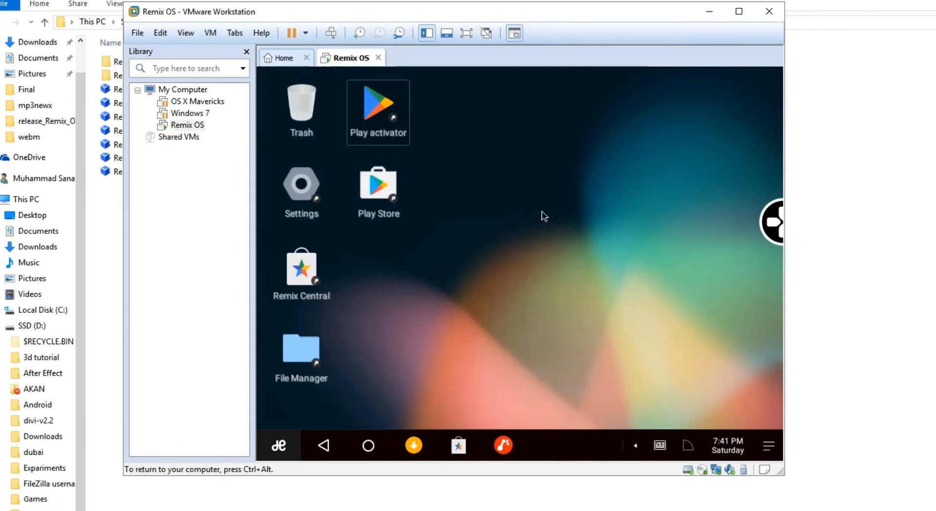
right_click(507, 225)
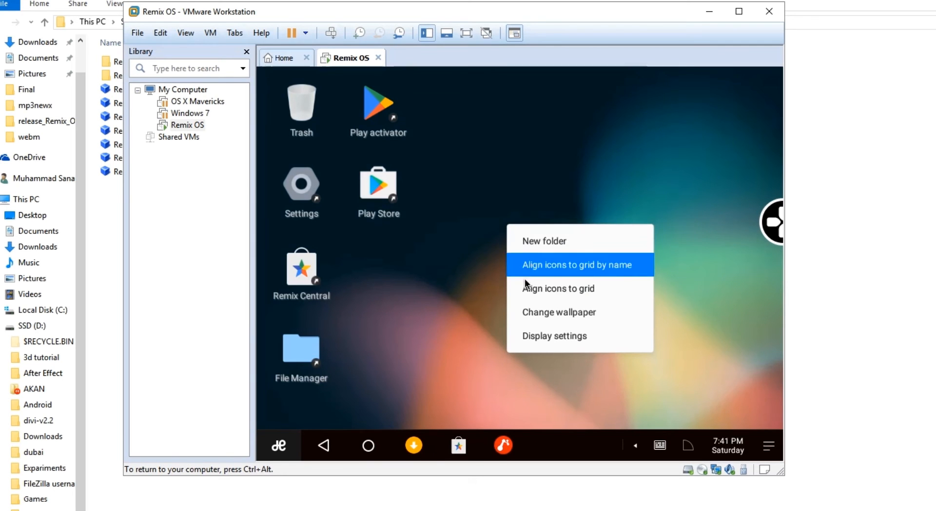
left_click(464, 329)
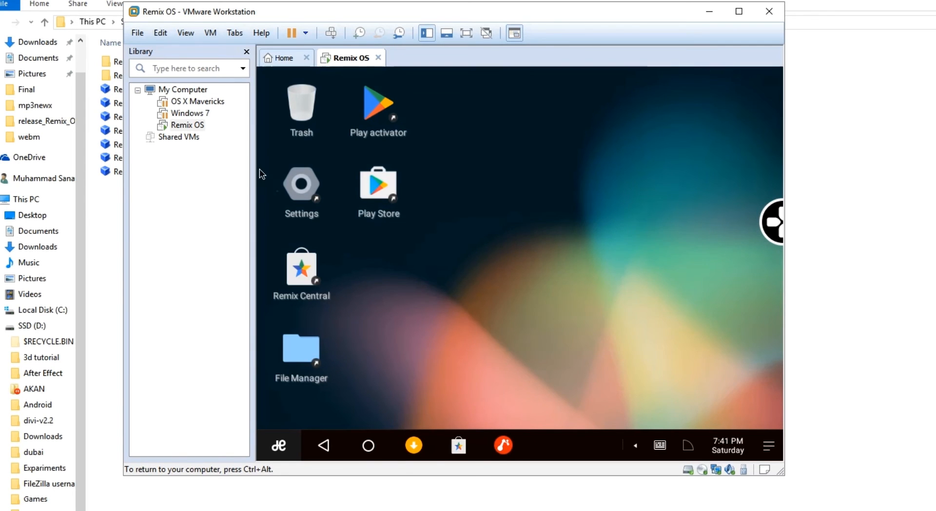
Step: Restart Remix OS from its power options and halt the automatic boot countdown at the GRUB menu
left_click(278, 445)
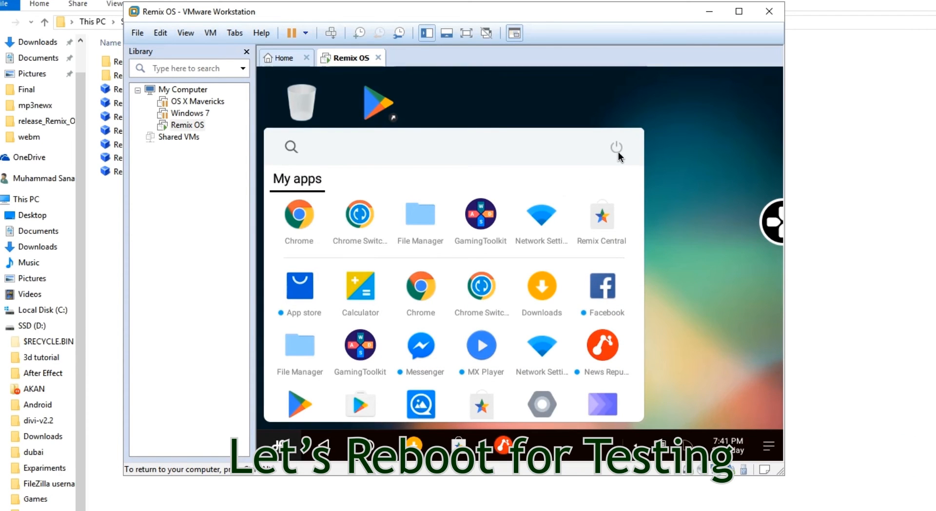
left_click(618, 147)
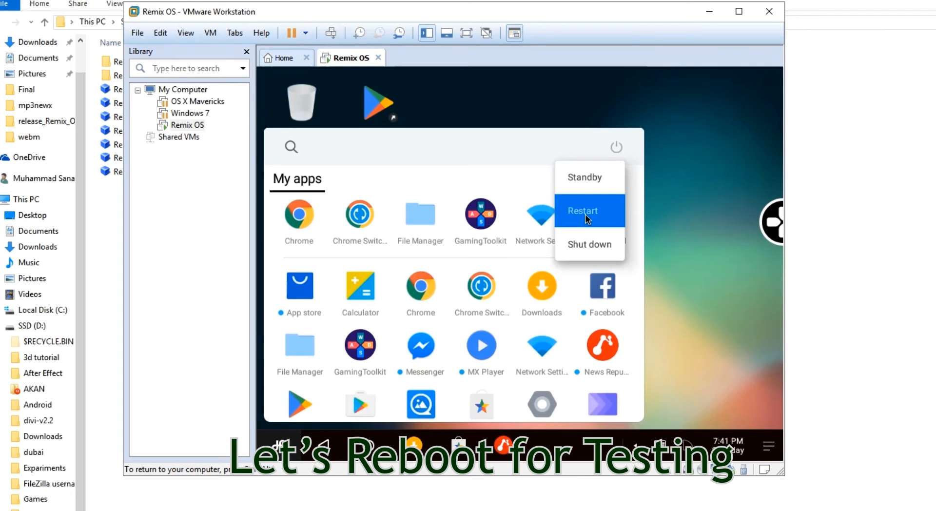
left_click(585, 215)
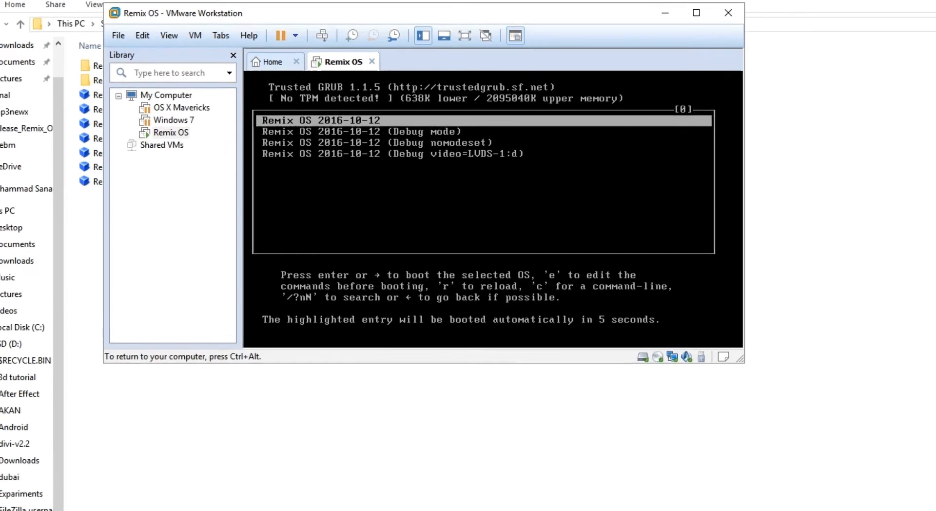
key("Down")
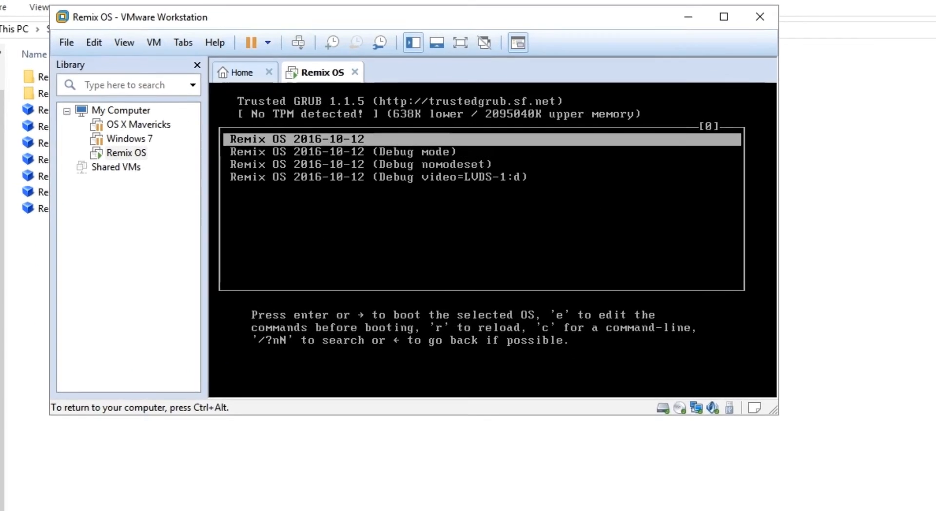
Step: Append UVESA_MODE=1280x720 to the kernel line of the first Remix OS 2016-10-12 boot entry and accept the edited line
key("Up")
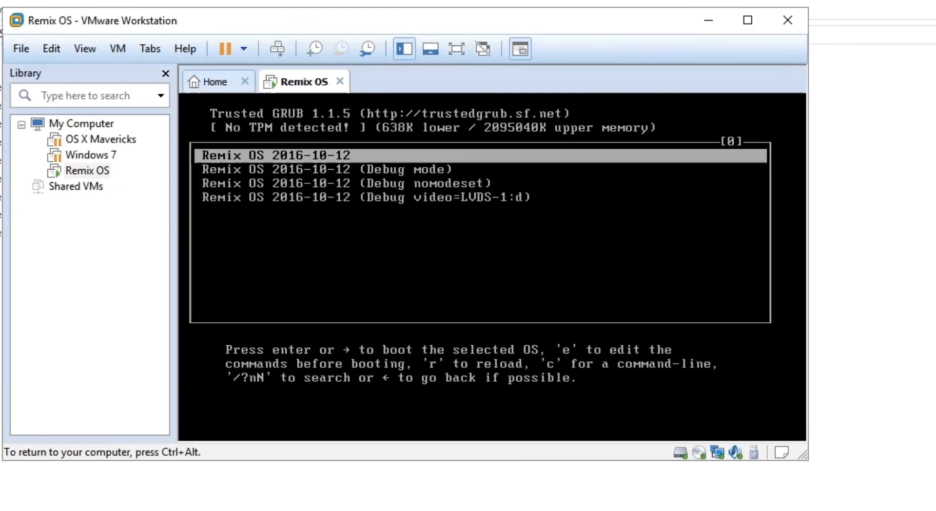
key("e")
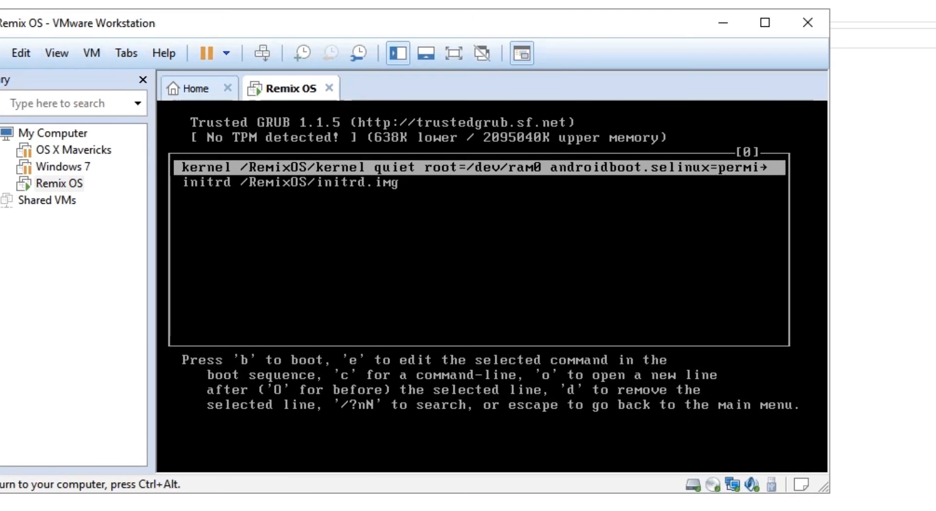
type("e V")
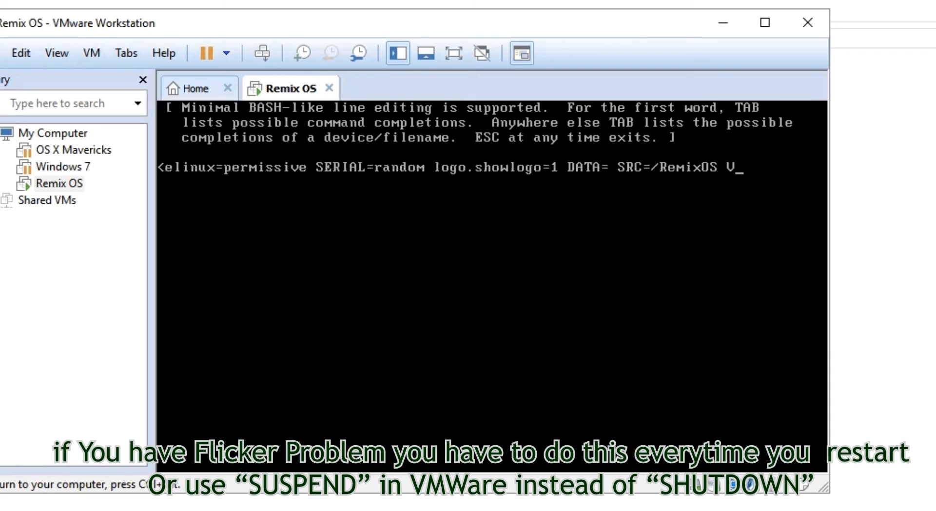
type("VERSA+")
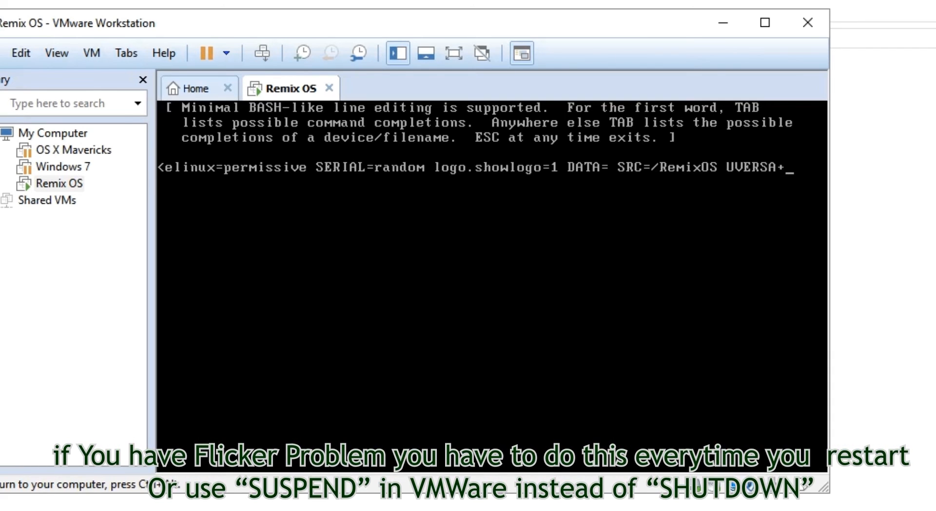
key("BackSpace")
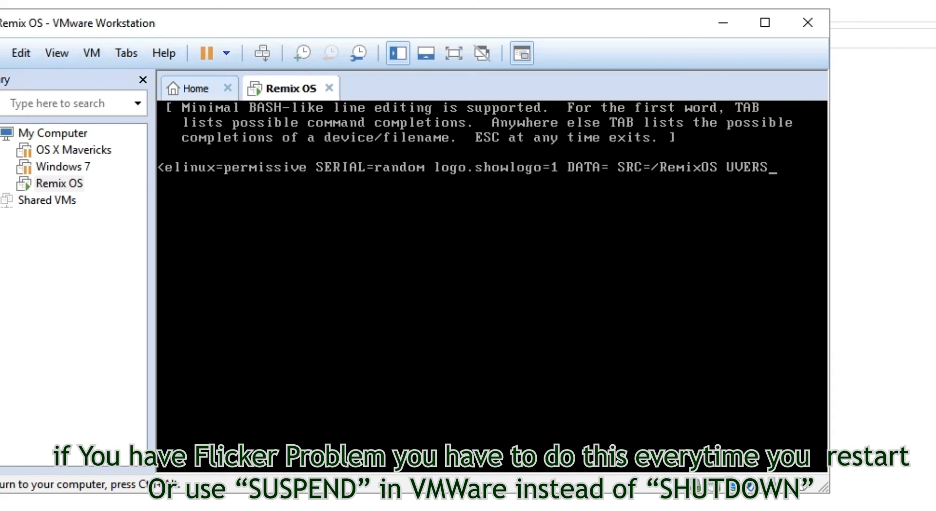
key("BackSpace")
key("BackSpace")
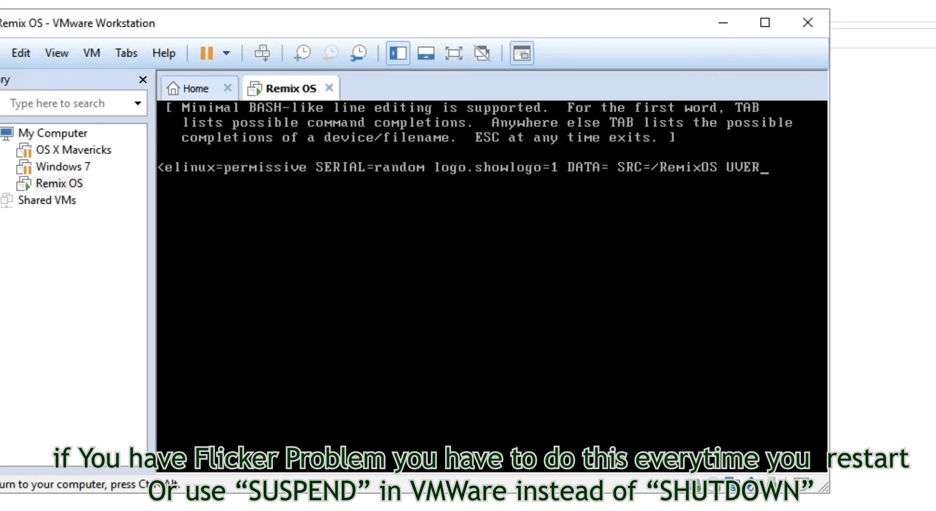
type("S")
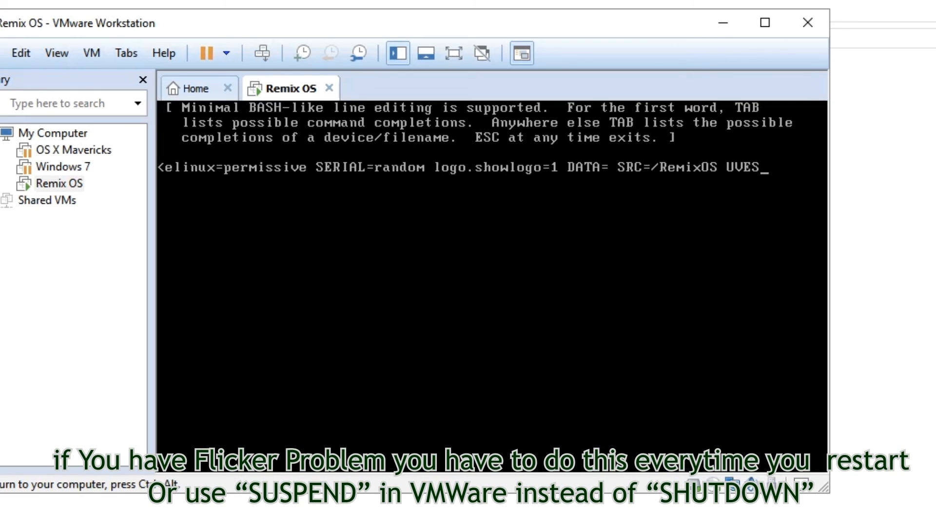
type("A_MODE")
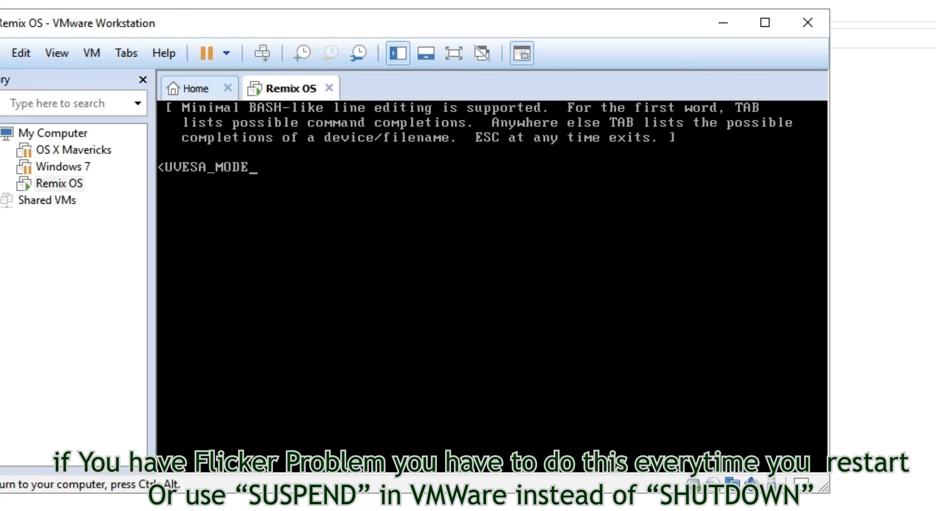
type("=1280x720")
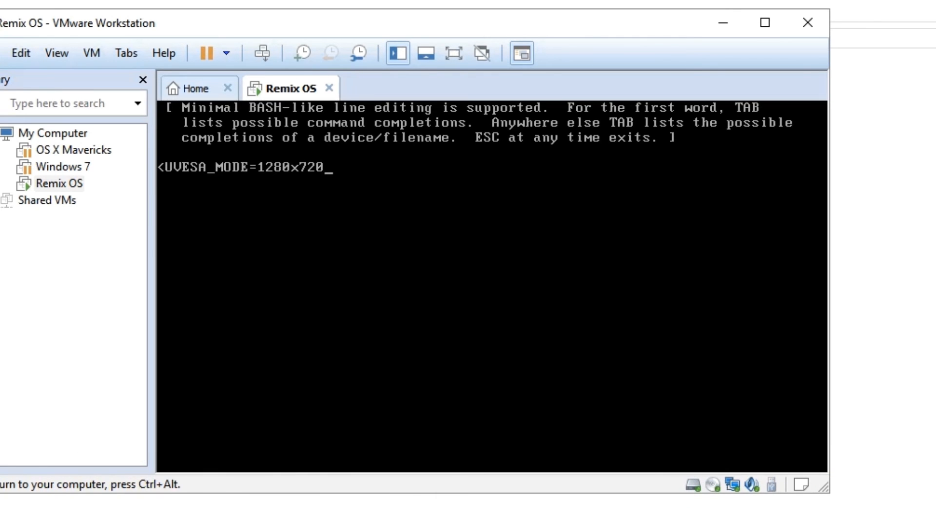
key("Return")
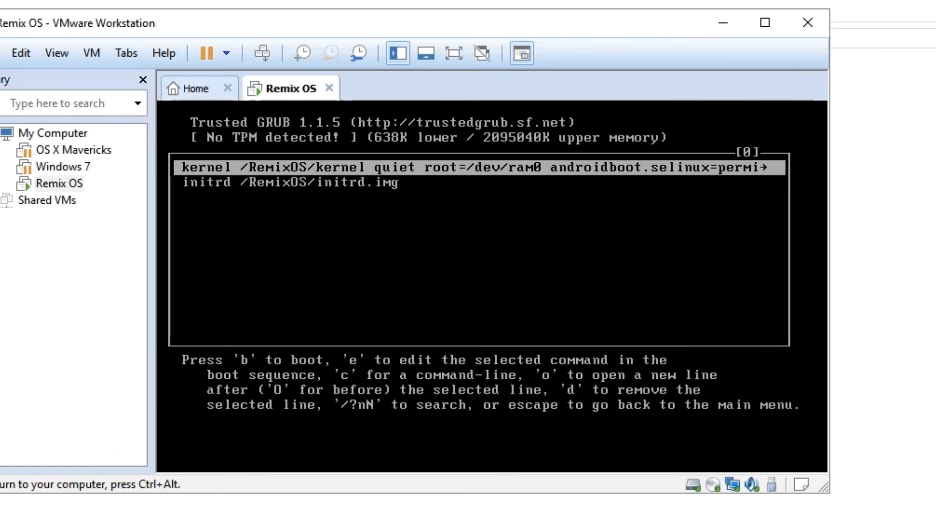
Step: Boot Remix OS with the edited boot commands and open its list of installed apps from the desktop
key("b")
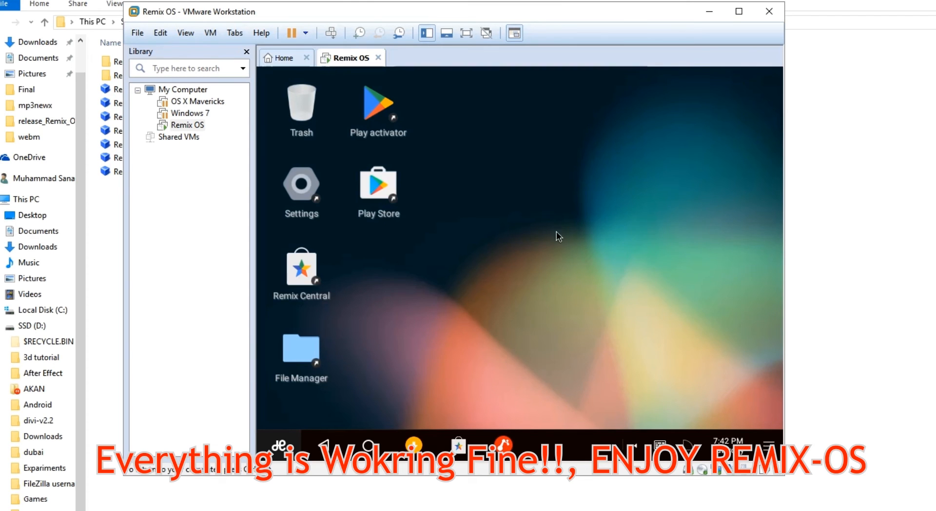
left_click(279, 446)
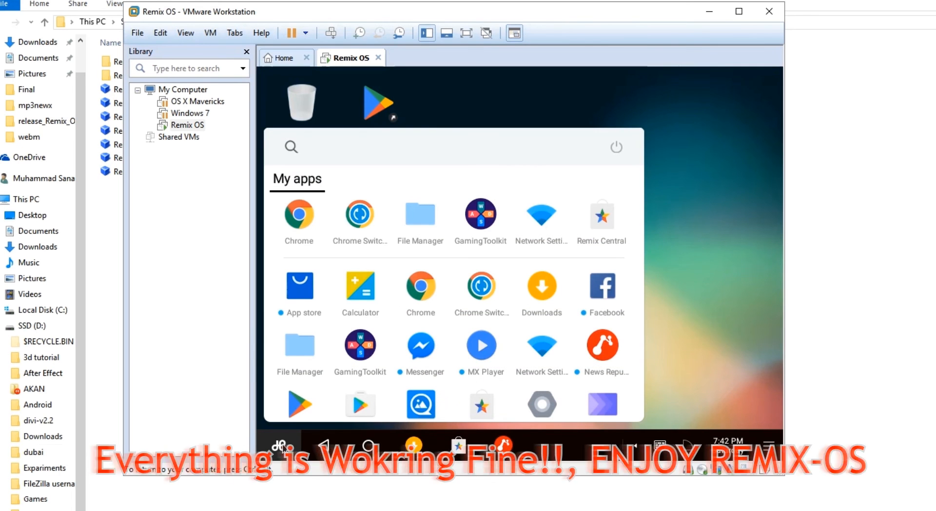